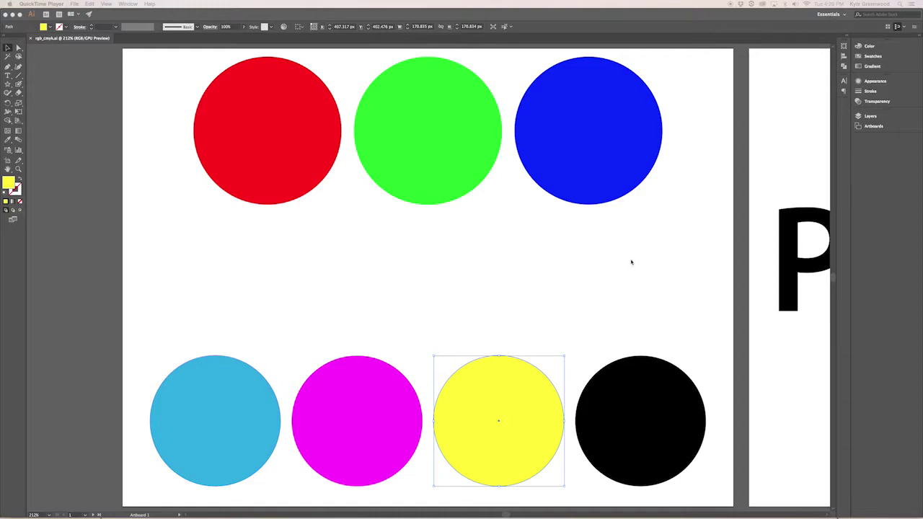
# Look through the artboards comparing the RGB and CMYK color circles and the color mode used for print.
pyautogui.click(561, 317)
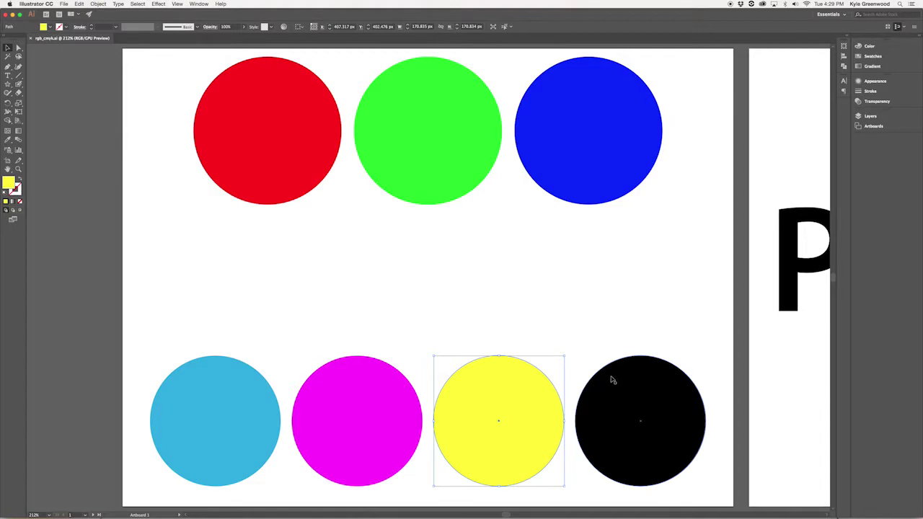
pyautogui.click(92, 515)
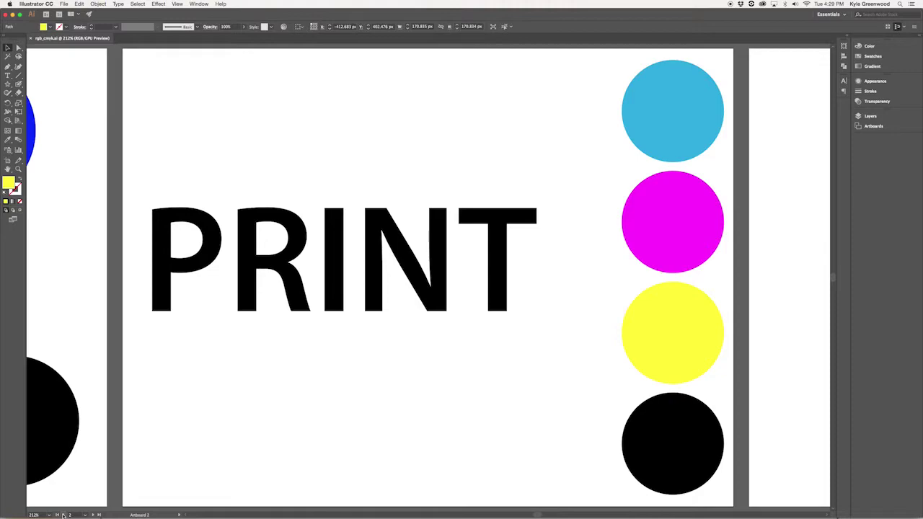
pyautogui.click(63, 515)
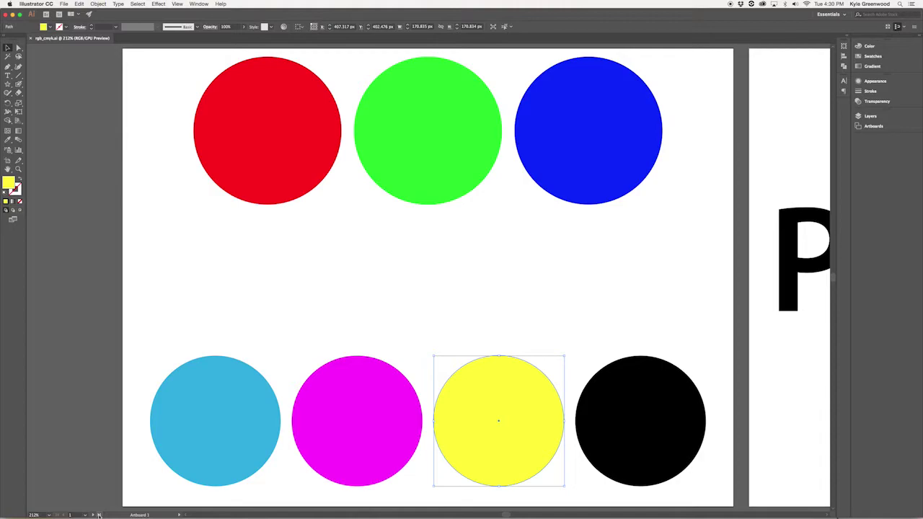
pyautogui.click(98, 515)
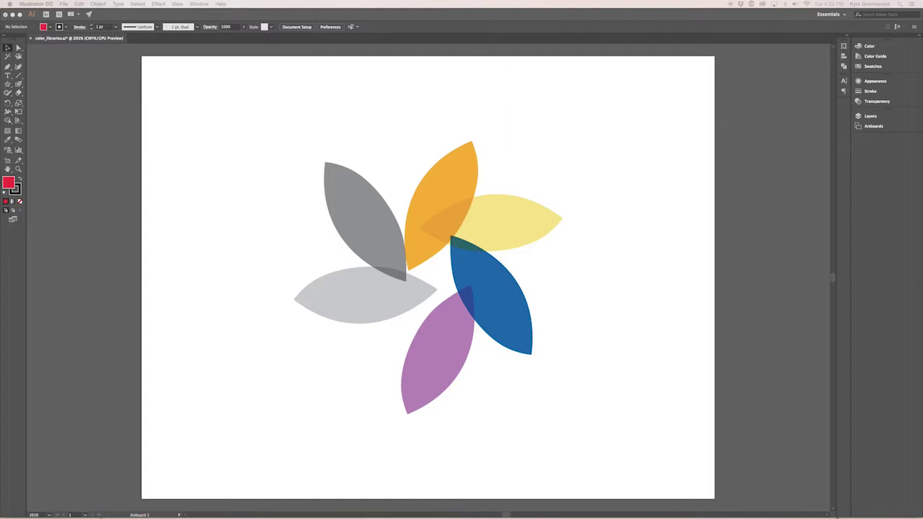
# Switch the color settings to the North America Prepress 2 preset, reviewing its additional conversion options before applying it.
pyautogui.click(875, 82)
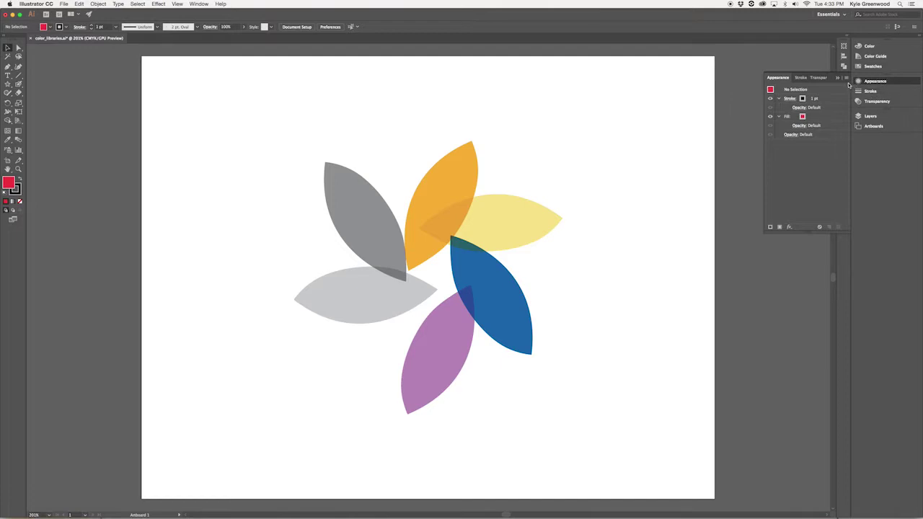
pyautogui.click(79, 4)
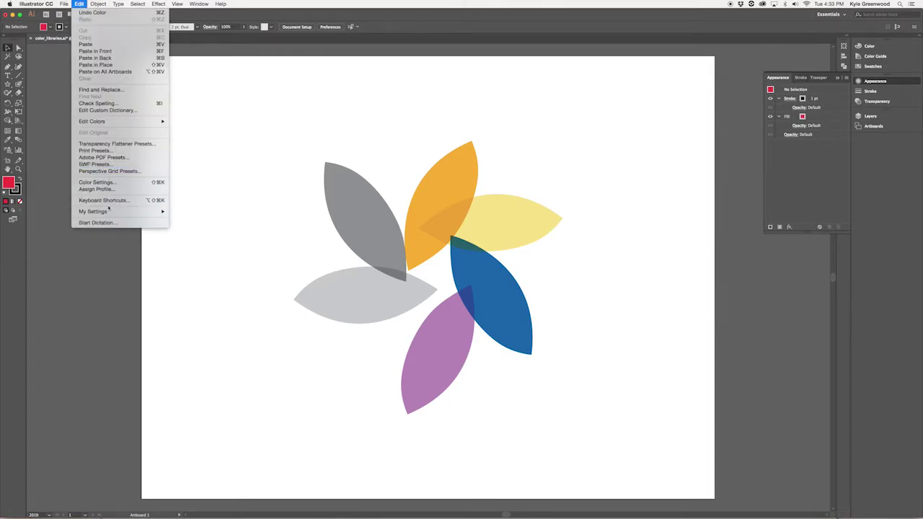
pyautogui.click(102, 182)
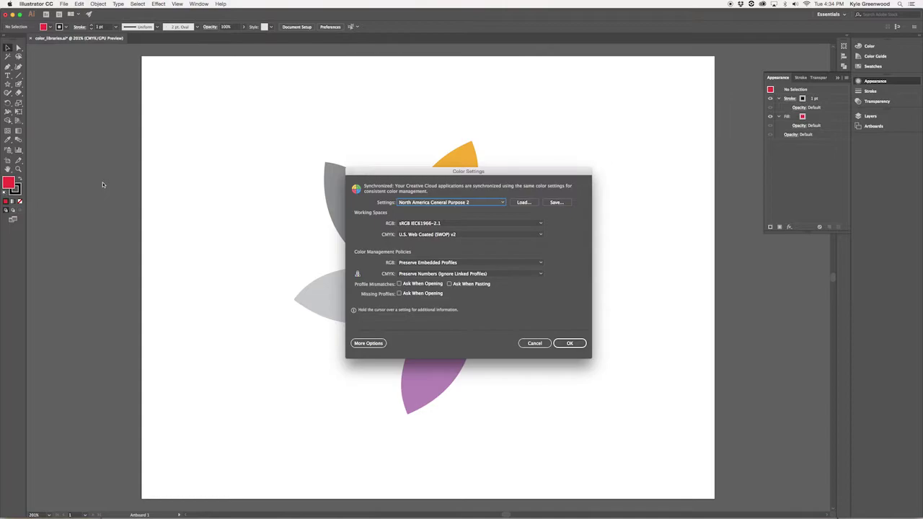
pyautogui.moveTo(485, 205)
pyautogui.click(485, 205)
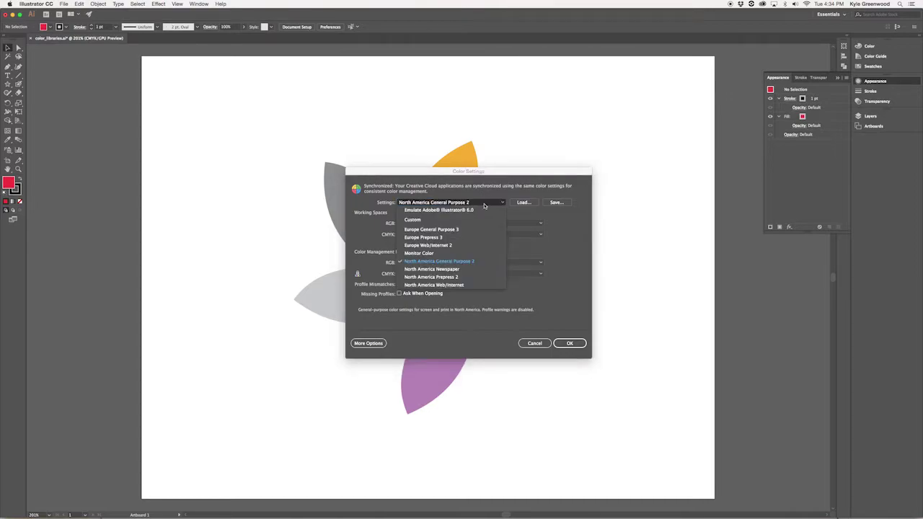
pyautogui.click(477, 278)
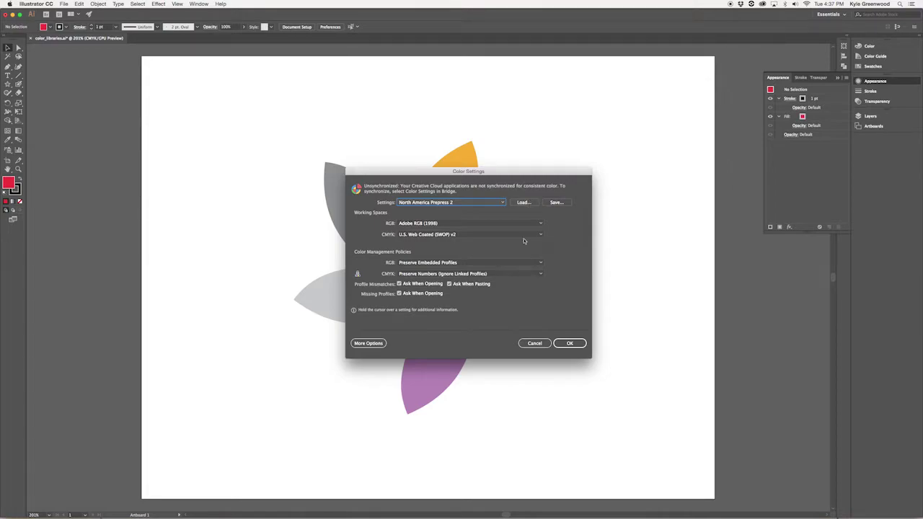
pyautogui.click(377, 344)
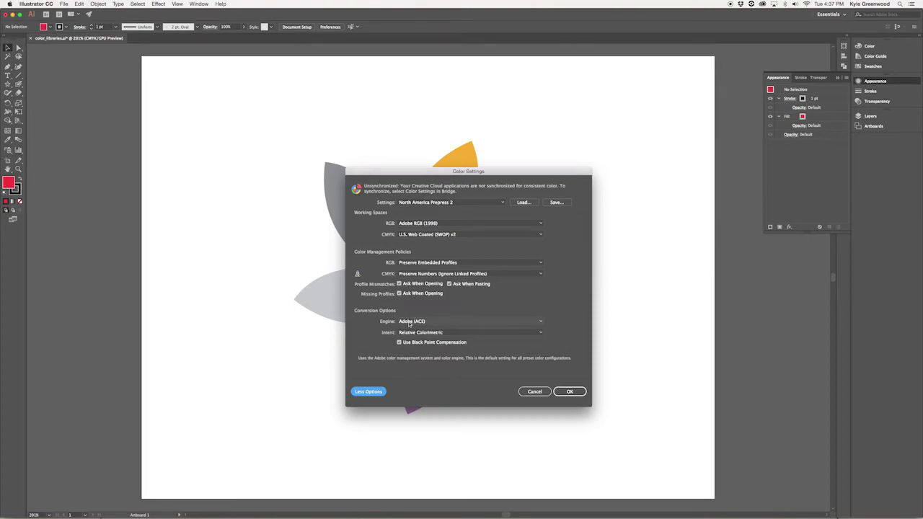
pyautogui.click(381, 392)
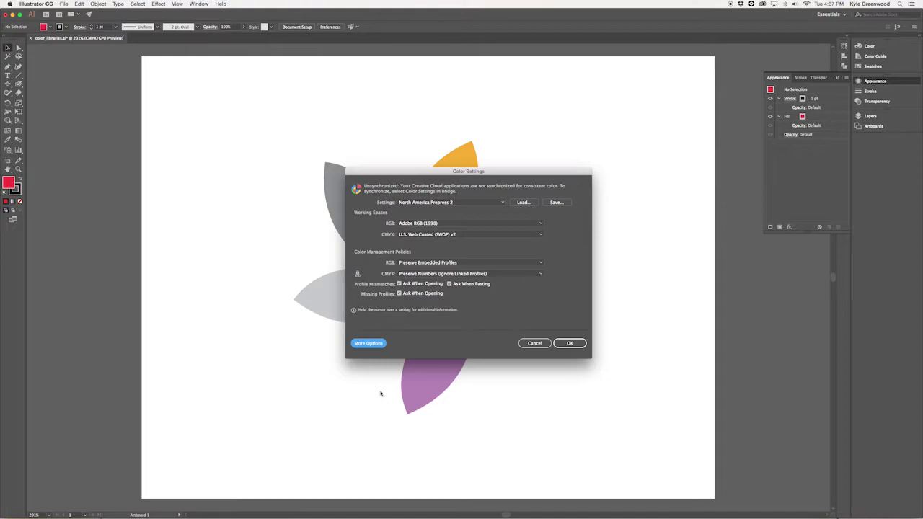
pyautogui.click(574, 344)
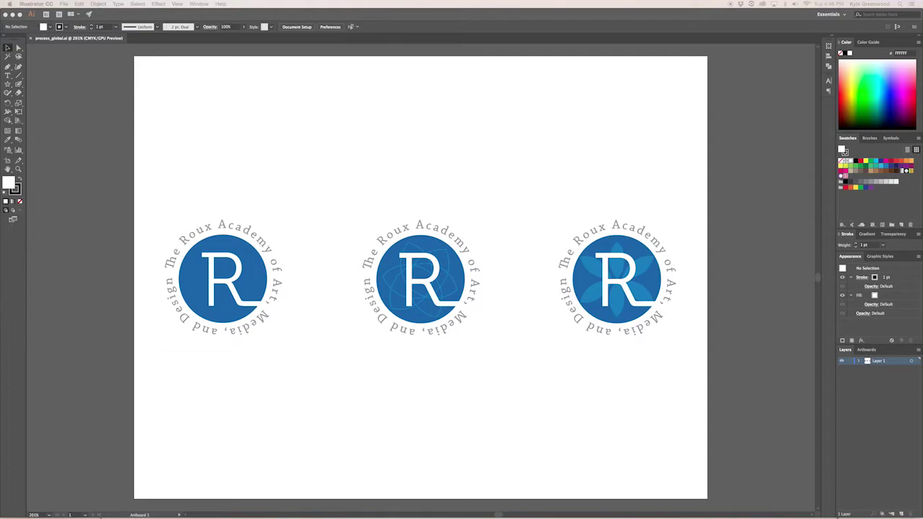
# Create a non-global CMYK process swatch named Logo Blue from the first logo's blue fill, with the Swatches panel floating.
pyautogui.doubleClick(259, 269)
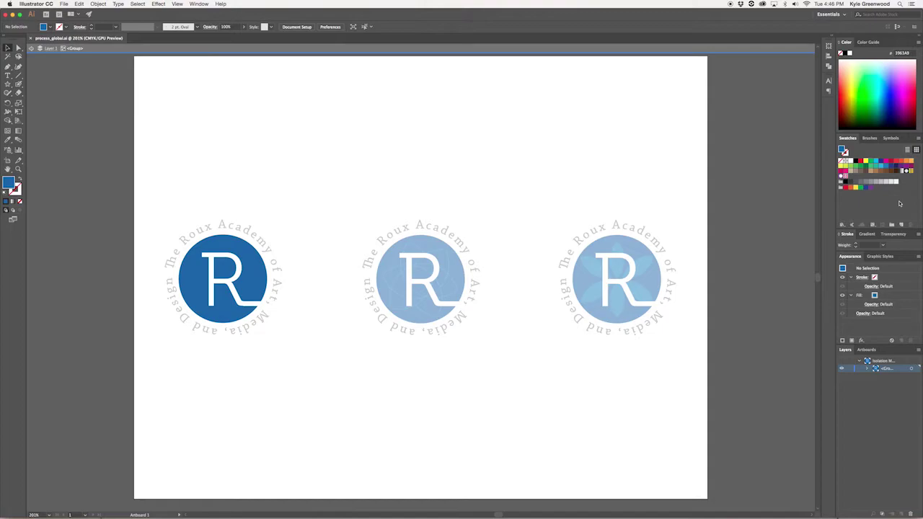
pyautogui.moveTo(849, 138); pyautogui.dragTo(593, 101)
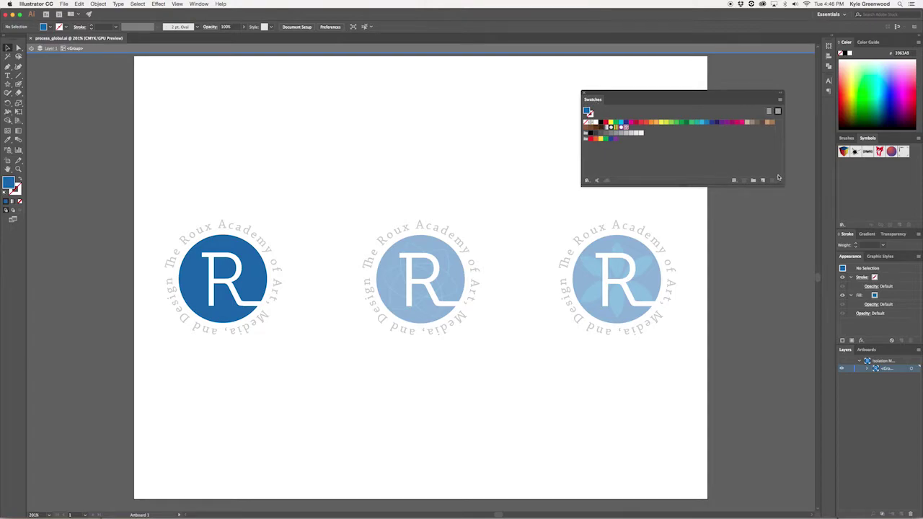
pyautogui.click(762, 183)
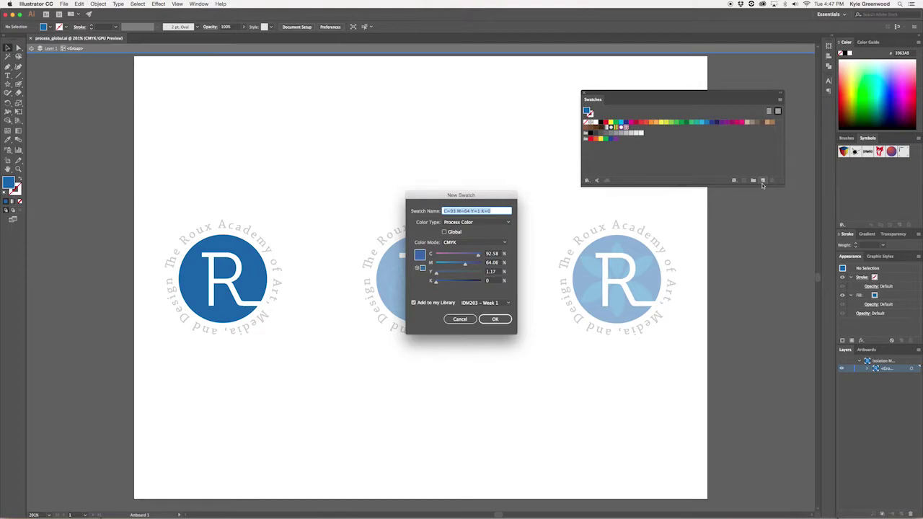
pyautogui.write('Logo Blue')
pyautogui.click(505, 322)
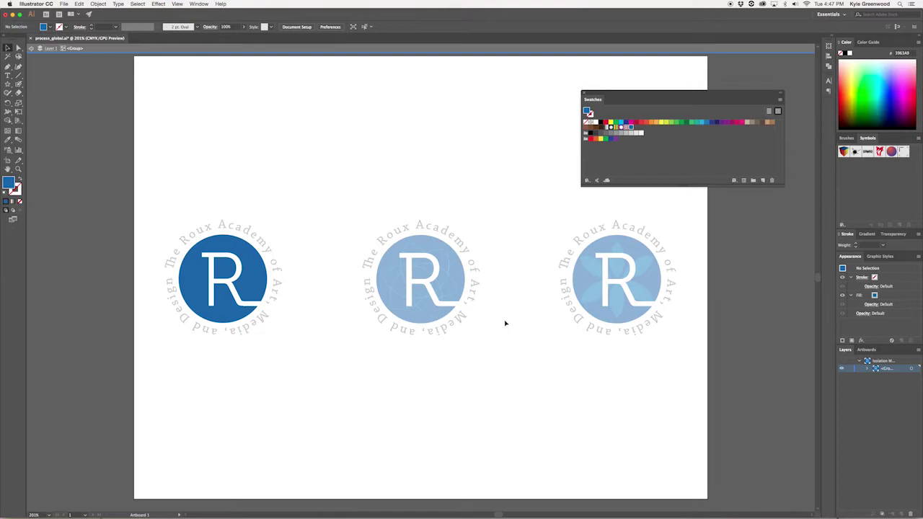
# Apply the Logo Blue swatch to the blue circle of the middle logo.
pyautogui.click(632, 127)
pyautogui.doubleClick(411, 174)
pyautogui.click(438, 251)
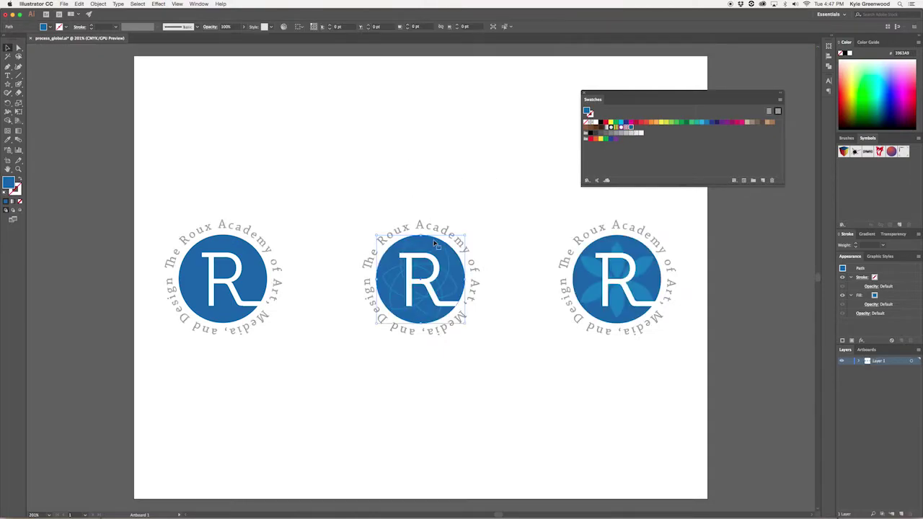
pyautogui.doubleClick(631, 129)
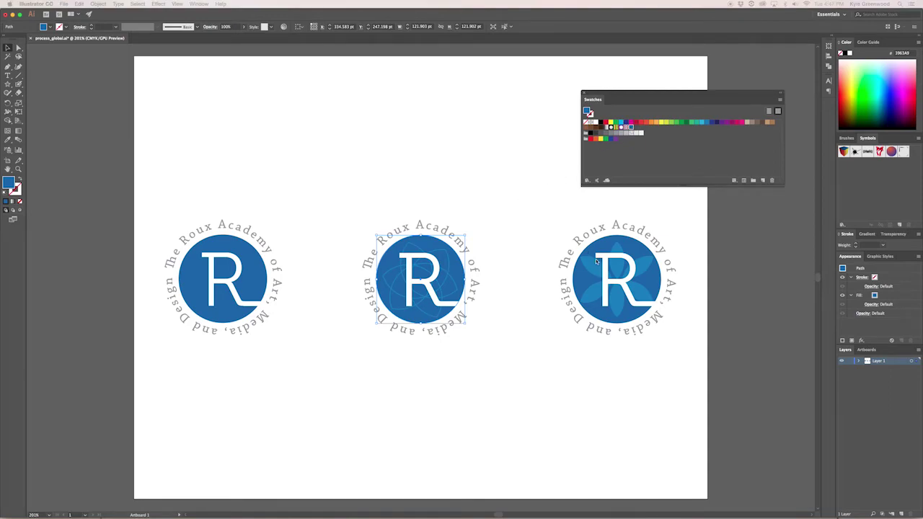
pyautogui.press('Escape')
# Isolate the third logo and fill its inner petal and letter group with the Logo Blue swatch.
pyautogui.click(617, 244)
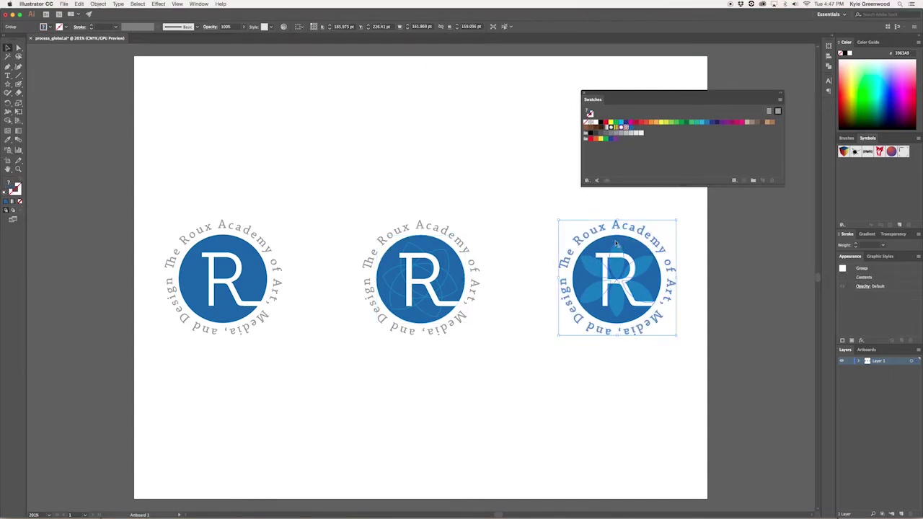
pyautogui.doubleClick(617, 244)
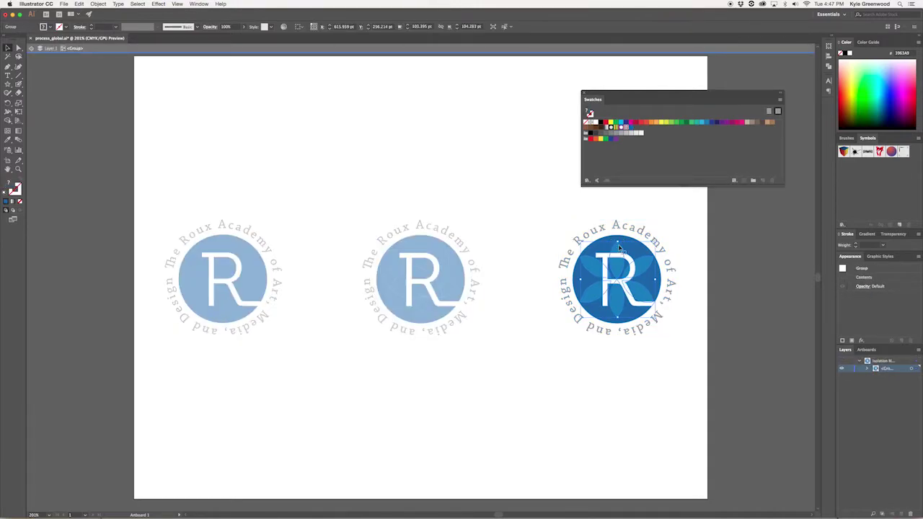
pyautogui.click(631, 127)
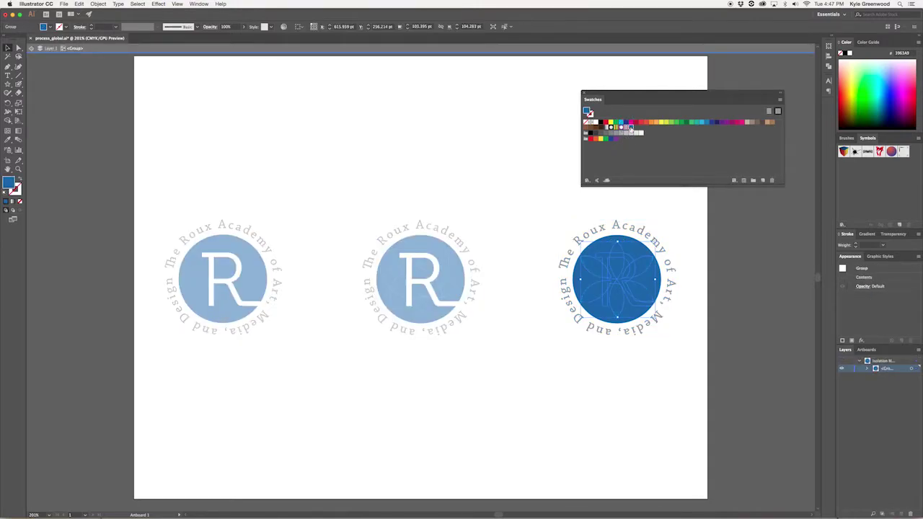
pyautogui.doubleClick(537, 179)
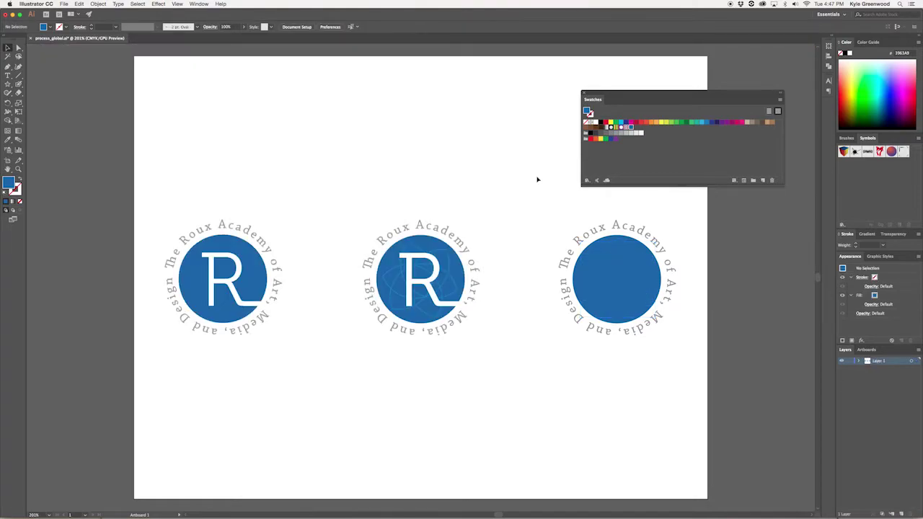
# Recolor the third logo's inner petal and letter group white and leave isolation mode.
pyautogui.click(603, 257)
pyautogui.doubleClick(603, 257)
pyautogui.click(602, 256)
pyautogui.click(596, 124)
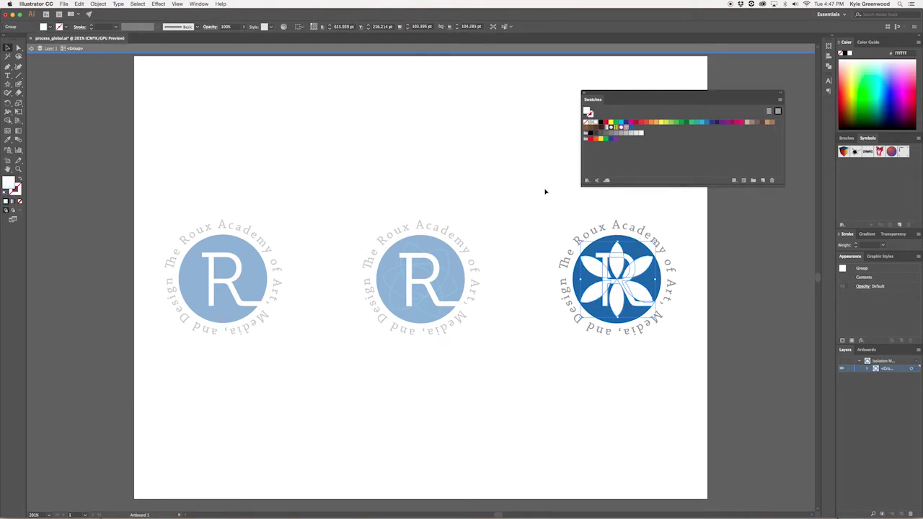
pyautogui.doubleClick(546, 191)
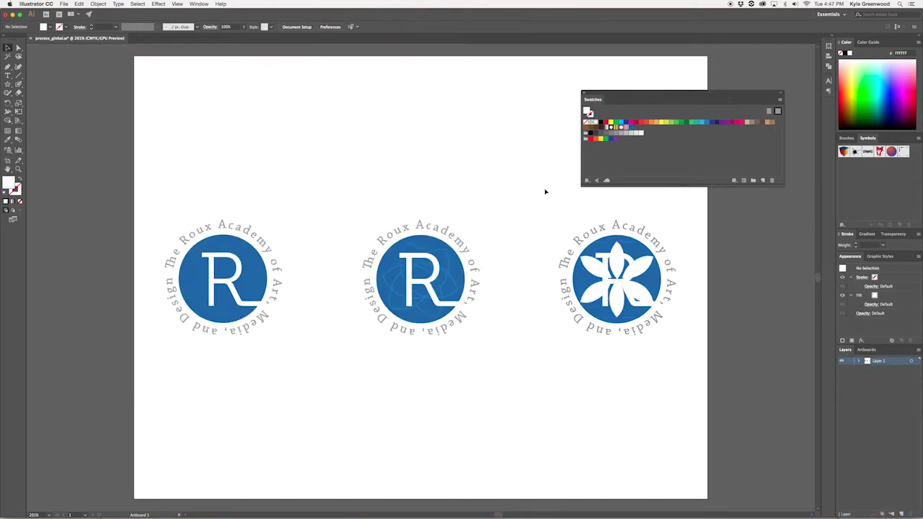
# Try changing the Logo Blue swatch to 100% cyan and 76% magenta with the preview turned on.
pyautogui.click(631, 128)
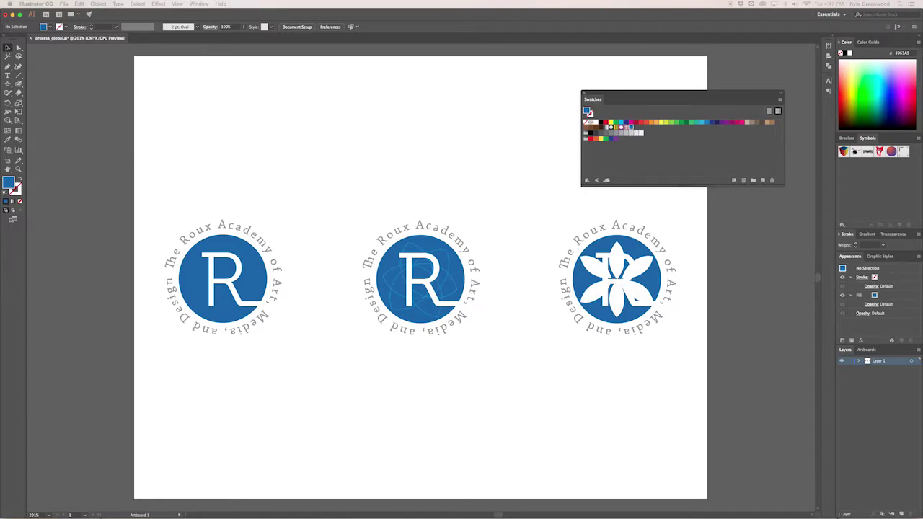
pyautogui.doubleClick(631, 128)
pyautogui.moveTo(472, 136); pyautogui.dragTo(455, 140)
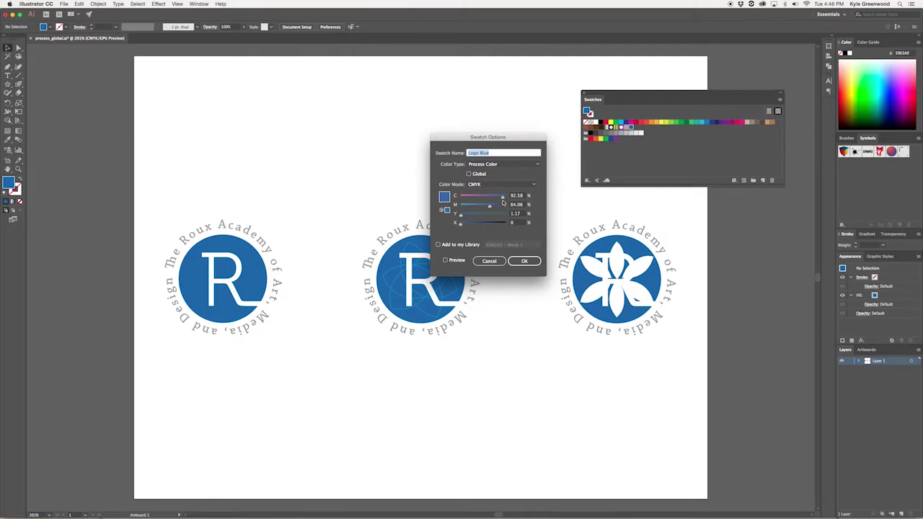
pyautogui.moveTo(502, 199)
pyautogui.mouseDown()
pyautogui.moveTo(510, 201)
pyautogui.moveTo(496, 208)
pyautogui.mouseUp()
pyautogui.click(446, 260)
pyautogui.click(448, 261)
pyautogui.click(448, 261)
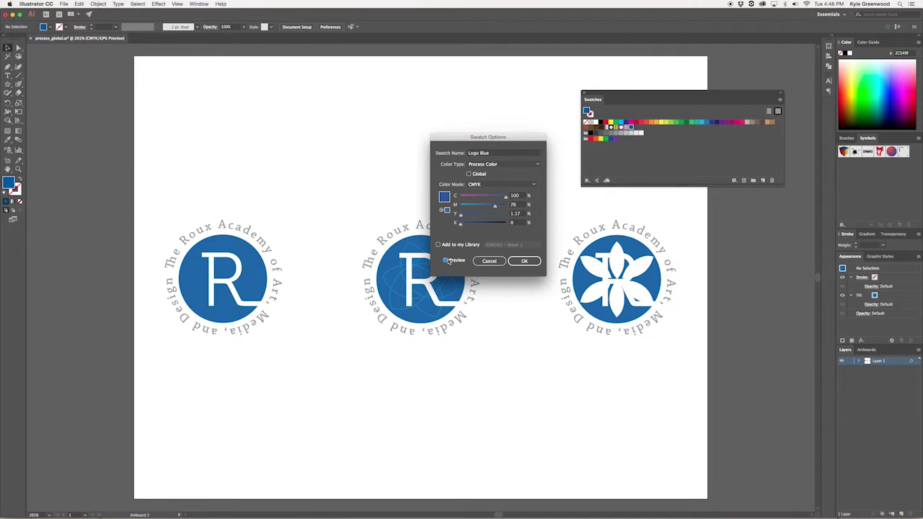
pyautogui.click(481, 263)
pyautogui.click(481, 261)
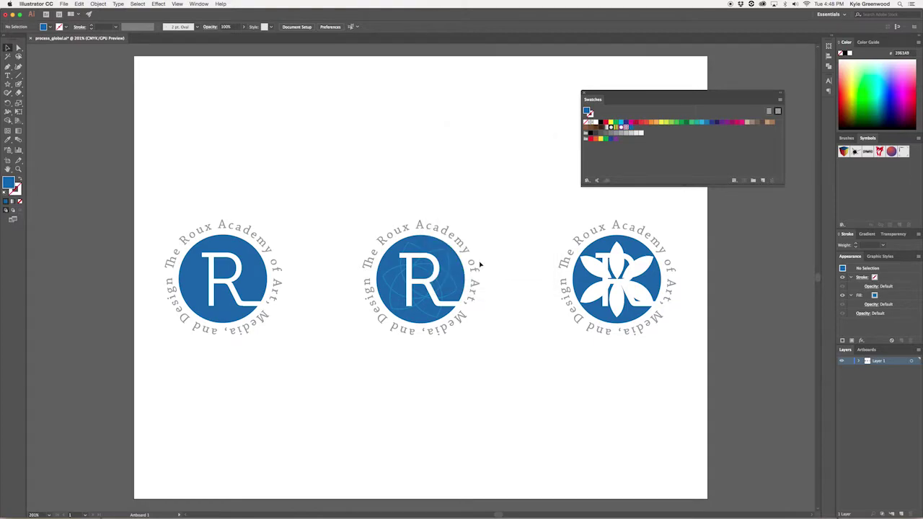
# Undo the recent color changes on the logos to restore the third logo's original petals and letter.
pyautogui.press('super+z')
pyautogui.press('super+z')
pyautogui.press('super+z')
pyautogui.press('super+z')
pyautogui.press('super+z')
pyautogui.press('super+z')
pyautogui.press('super+z')
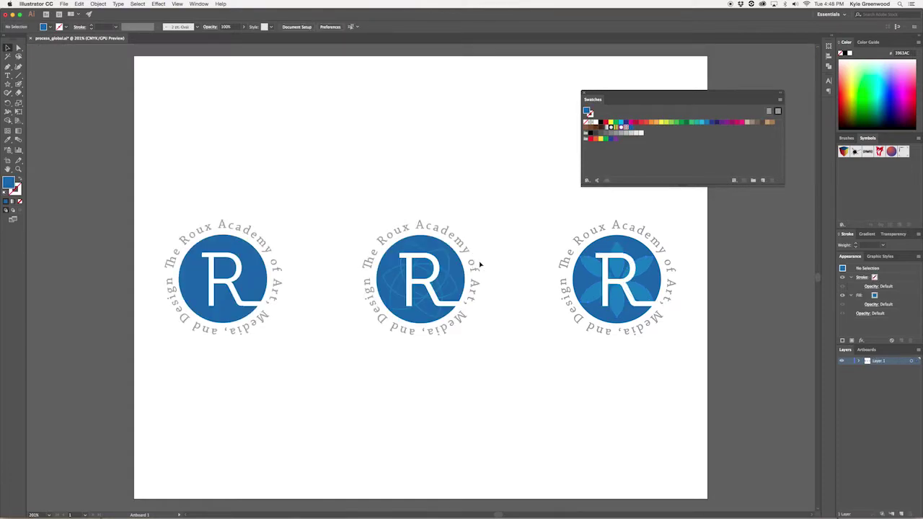
# Delete the non-global Logo Blue swatch from the document's swatches.
pyautogui.click(631, 128)
pyautogui.click(774, 180)
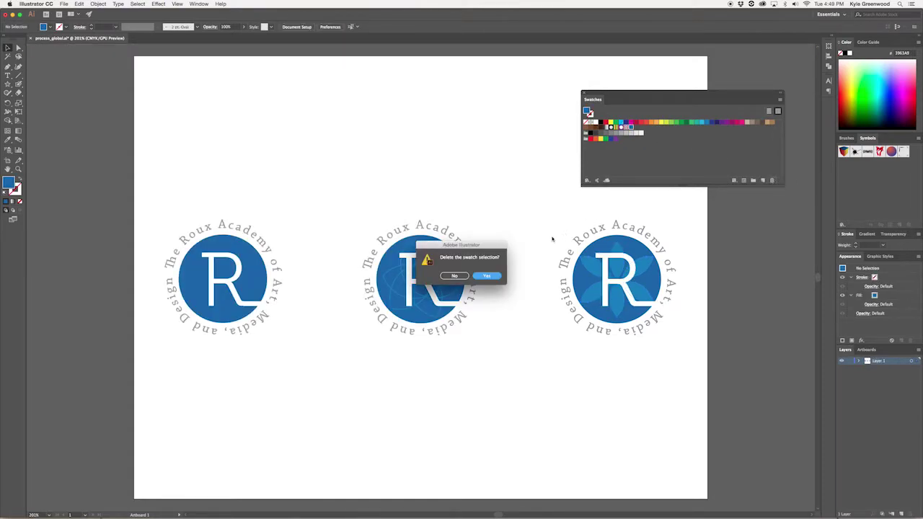
pyautogui.click(490, 277)
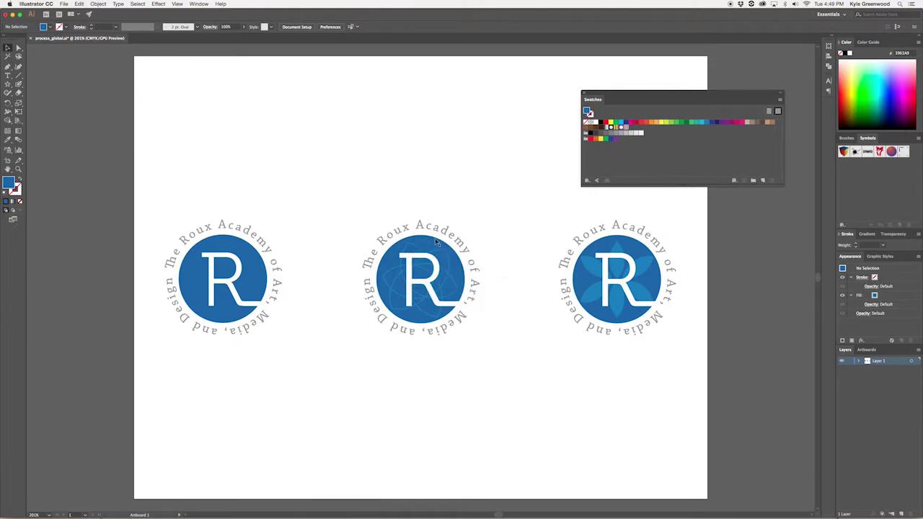
# Add the current blue fill as a new swatch, make it global, and name it Logo Blue.
pyautogui.moveTo(88, 181); pyautogui.dragTo(646, 133)
pyautogui.doubleClick(630, 127)
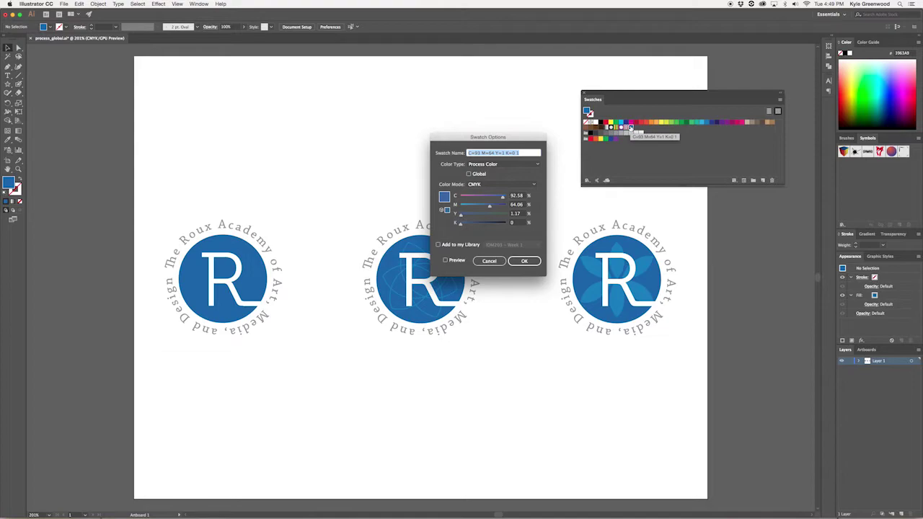
pyautogui.click(469, 175)
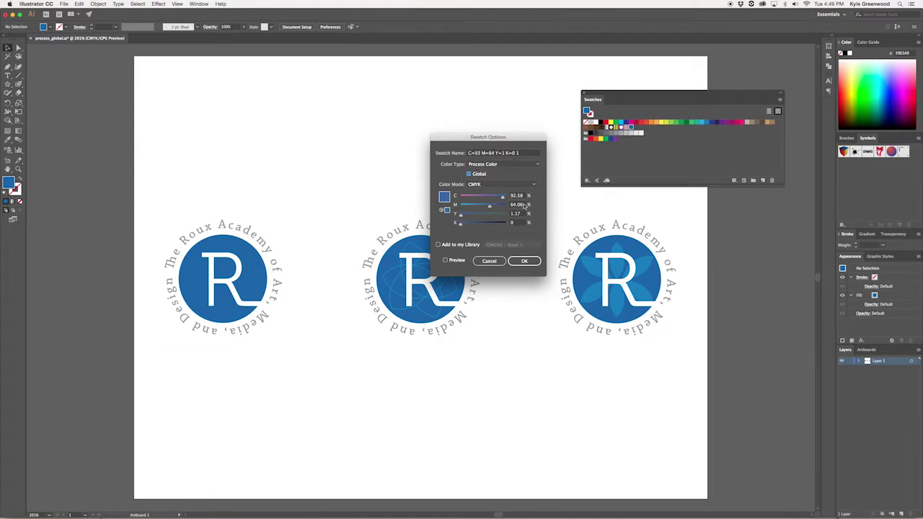
pyautogui.click(500, 154)
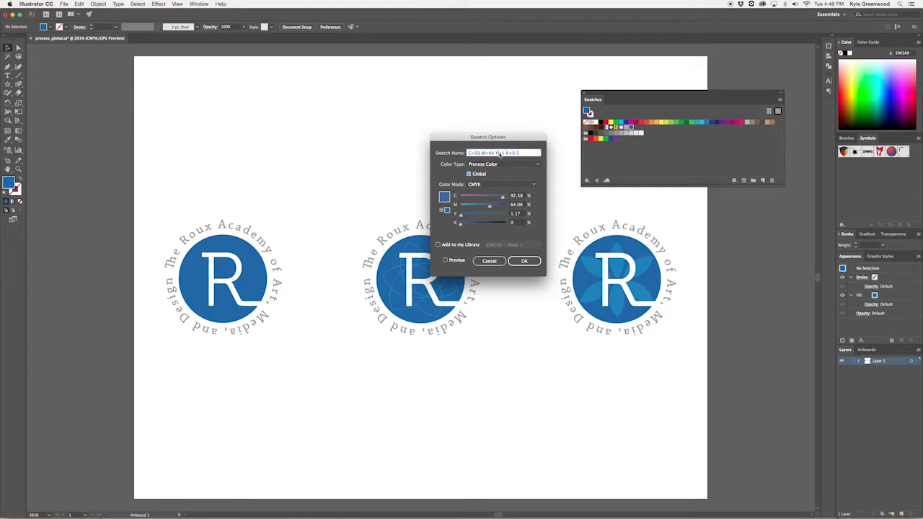
pyautogui.tripleClick(500, 155)
pyautogui.write('Logo Blue')
pyautogui.click(530, 261)
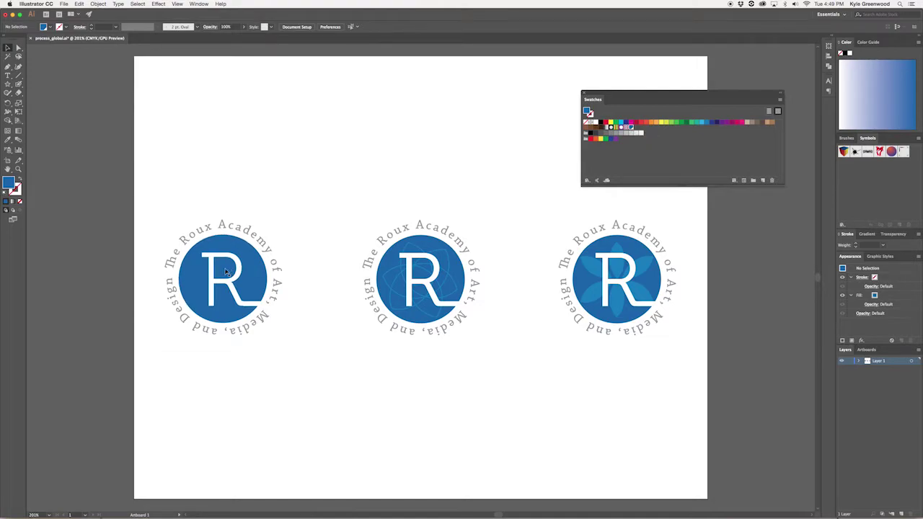
# Apply the global Logo Blue swatch to the petal group in the third logo and leave isolation mode.
pyautogui.click(230, 245)
pyautogui.doubleClick(589, 272)
pyautogui.doubleClick(589, 272)
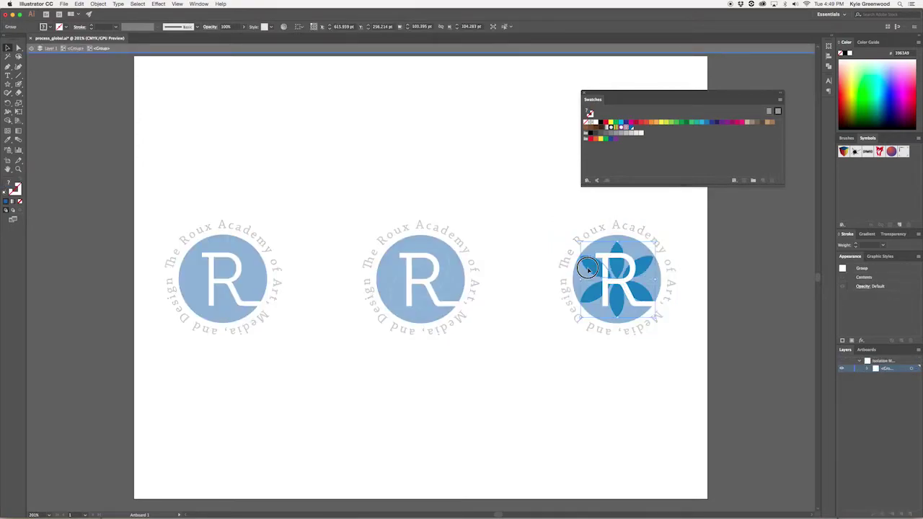
pyautogui.click(630, 128)
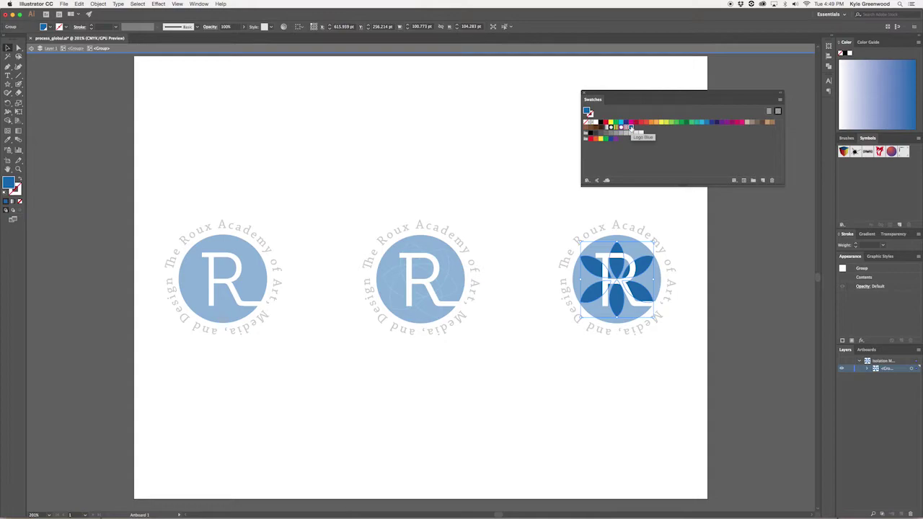
pyautogui.doubleClick(463, 170)
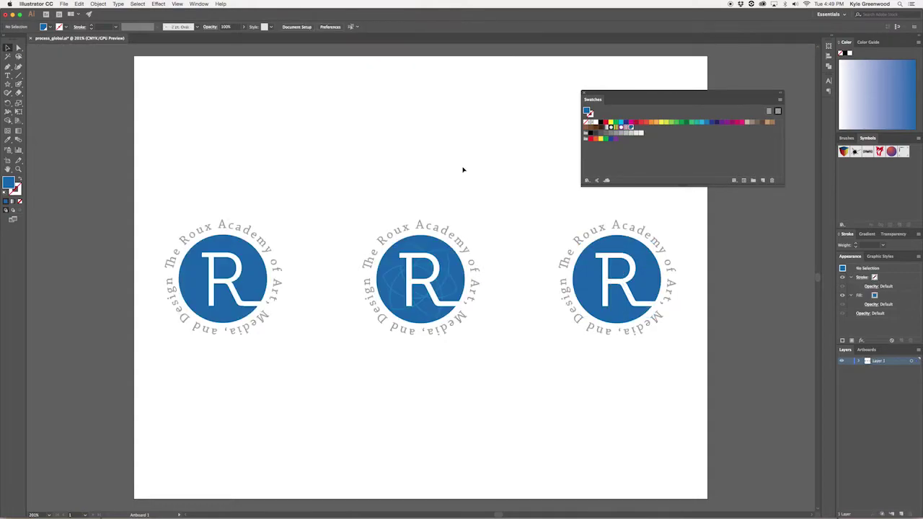
# Try to apply the Logo Blue swatch to the line pattern inside the middle logo.
pyautogui.click(442, 254)
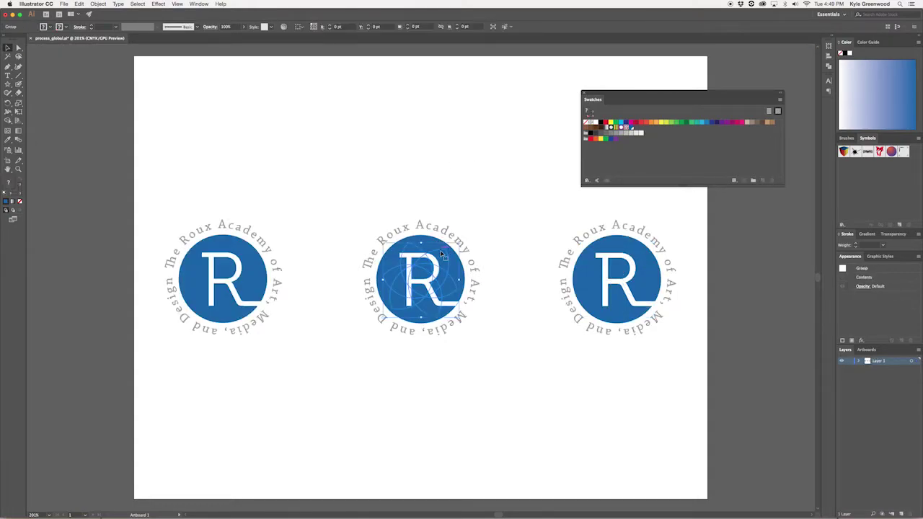
pyautogui.doubleClick(442, 254)
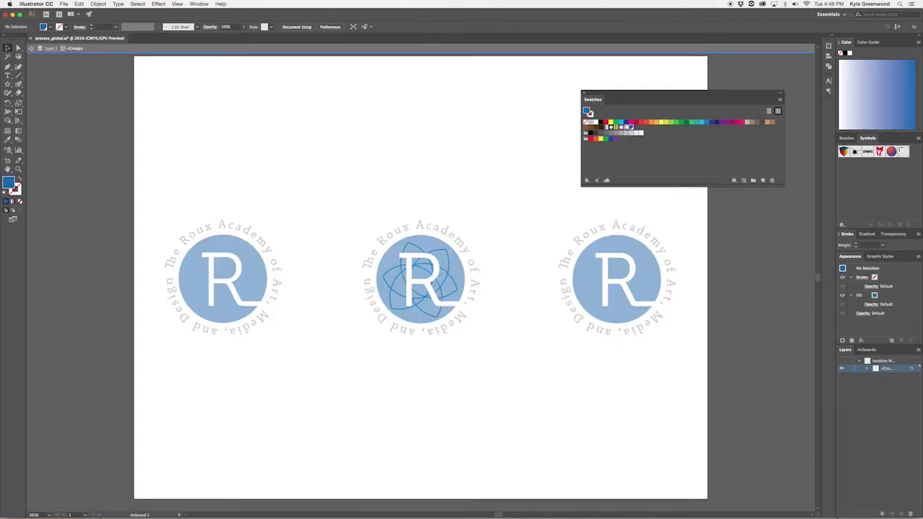
pyautogui.doubleClick(630, 128)
pyautogui.click(491, 264)
pyautogui.doubleClick(497, 223)
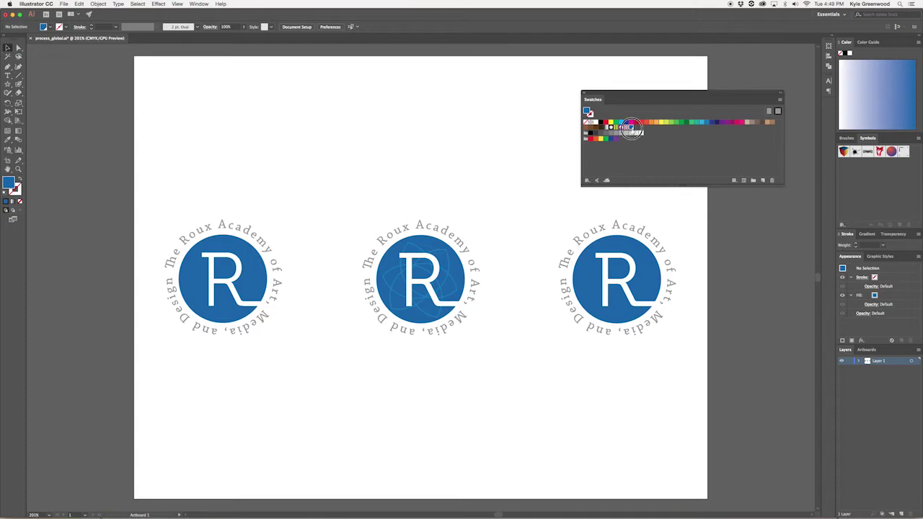
# Try setting the global Logo Blue swatch to 100% cyan, 85% magenta and 12% black with the preview turned on.
pyautogui.doubleClick(632, 129)
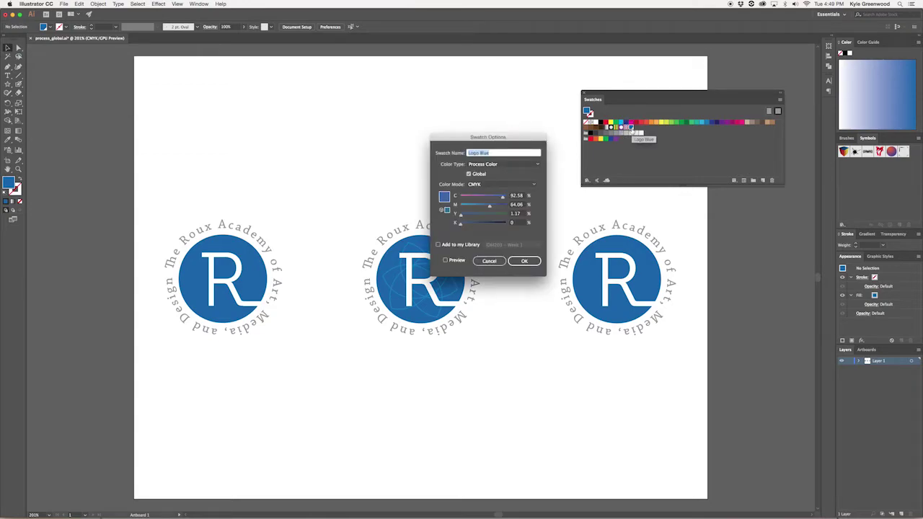
pyautogui.moveTo(502, 196); pyautogui.dragTo(466, 223)
pyautogui.click(457, 260)
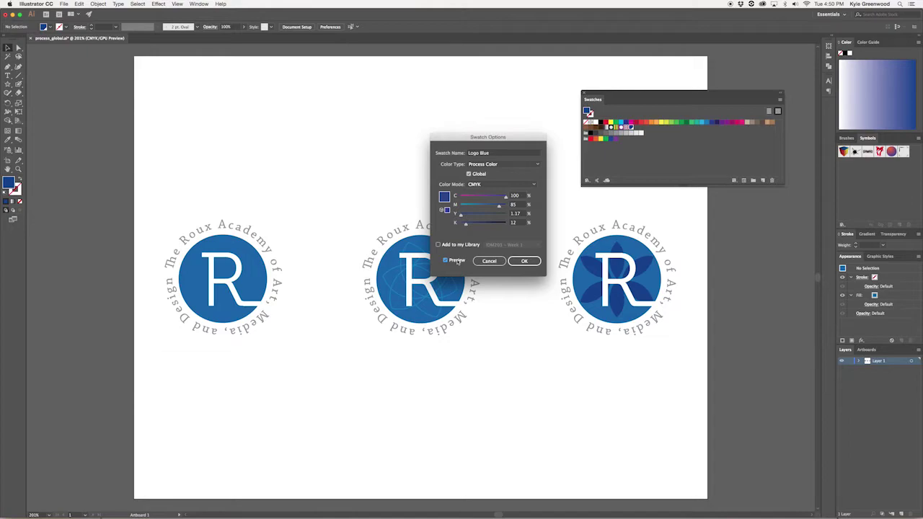
# Try 86% black, and 4% cyan, 90% magenta, 22% yellow and 23% black for Logo Blue, and cancel the edit.
pyautogui.click(500, 225)
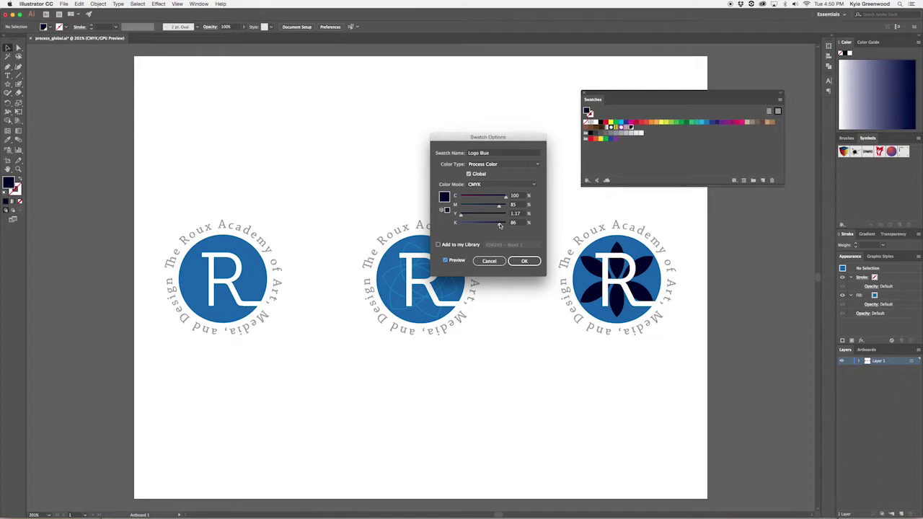
pyautogui.moveTo(505, 195); pyautogui.dragTo(471, 216)
pyautogui.click(471, 223)
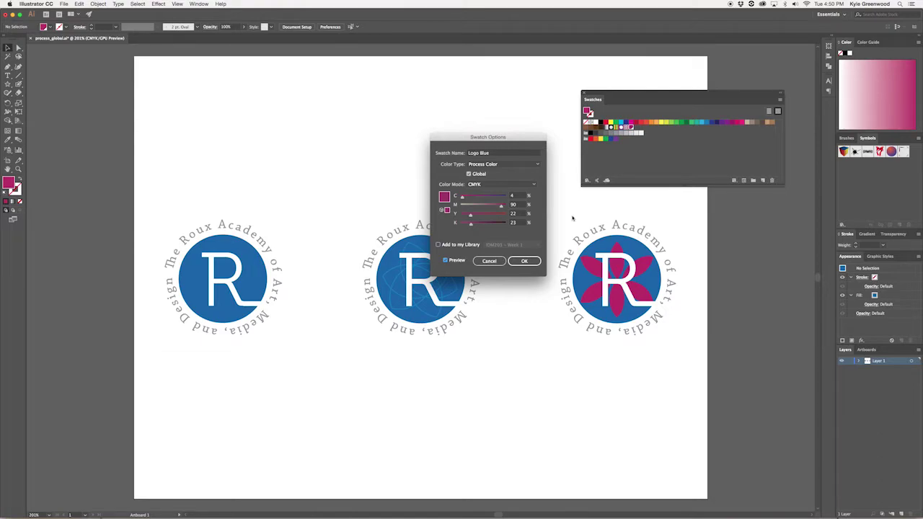
pyautogui.click(489, 261)
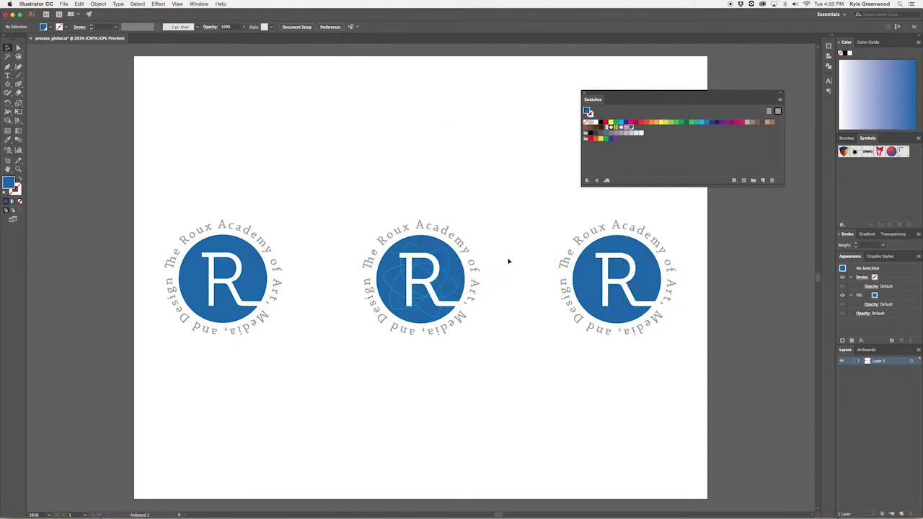
# Apply the Logo Blue swatch as the fill of the middle logo's line pattern group.
pyautogui.doubleClick(442, 253)
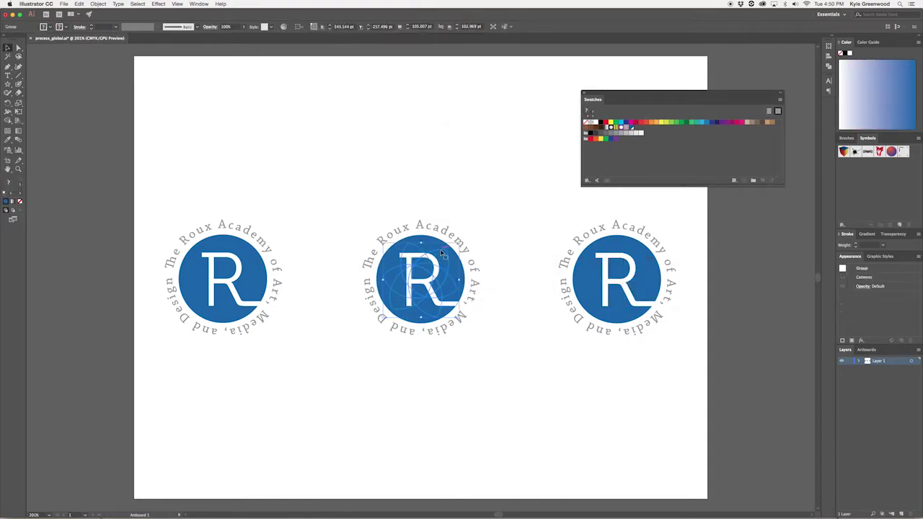
pyautogui.click(442, 252)
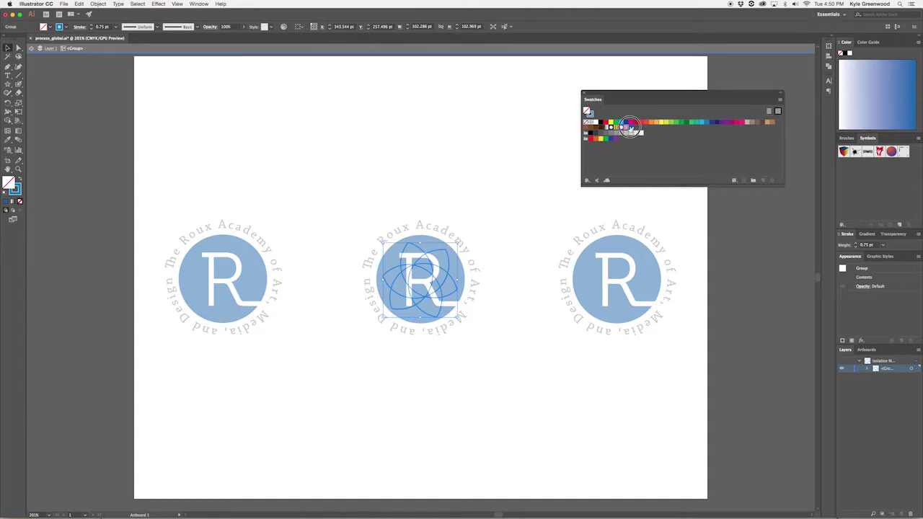
pyautogui.click(629, 127)
pyautogui.doubleClick(474, 180)
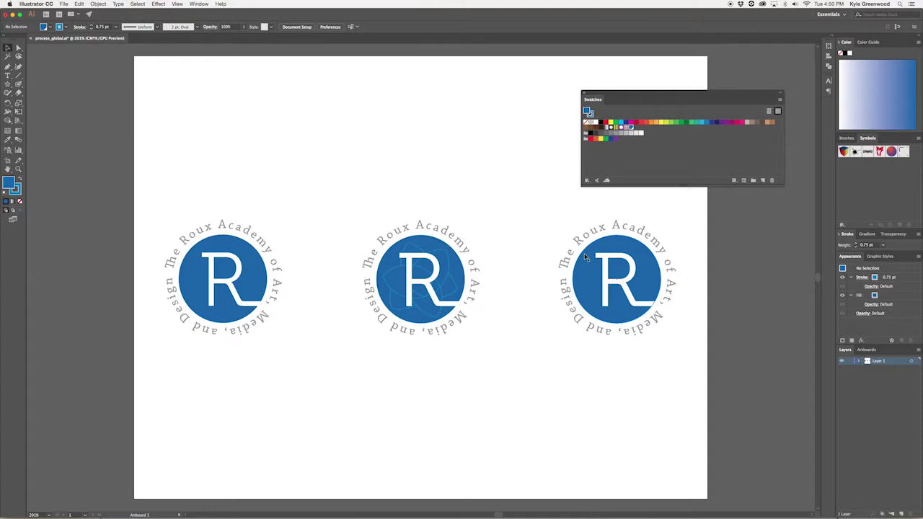
# Delete the global Logo Blue swatch from the document's swatches.
pyautogui.click(619, 154)
pyautogui.click(631, 126)
pyautogui.click(771, 181)
pyautogui.click(485, 276)
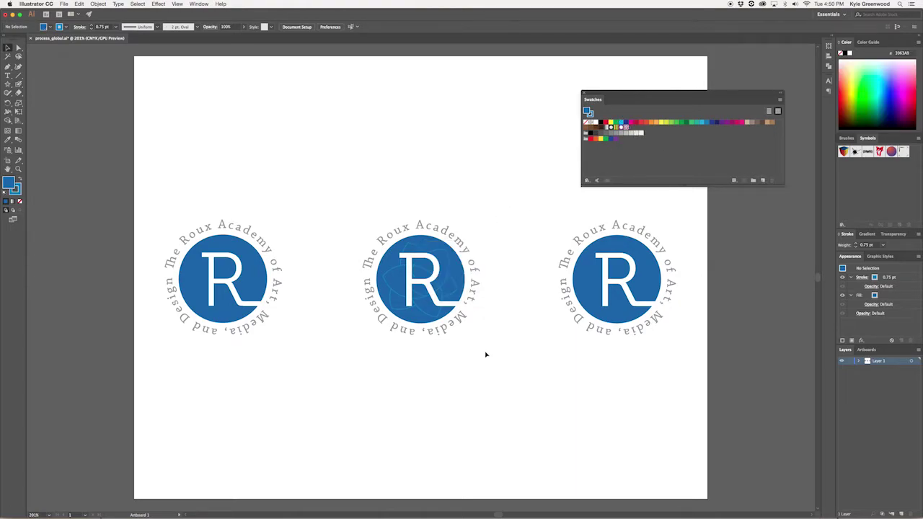
pyautogui.rightClick(149, 503)
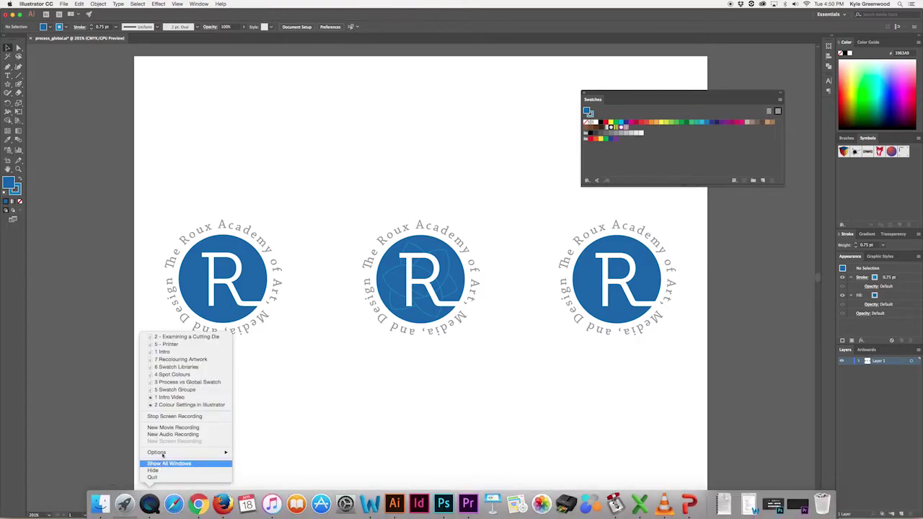
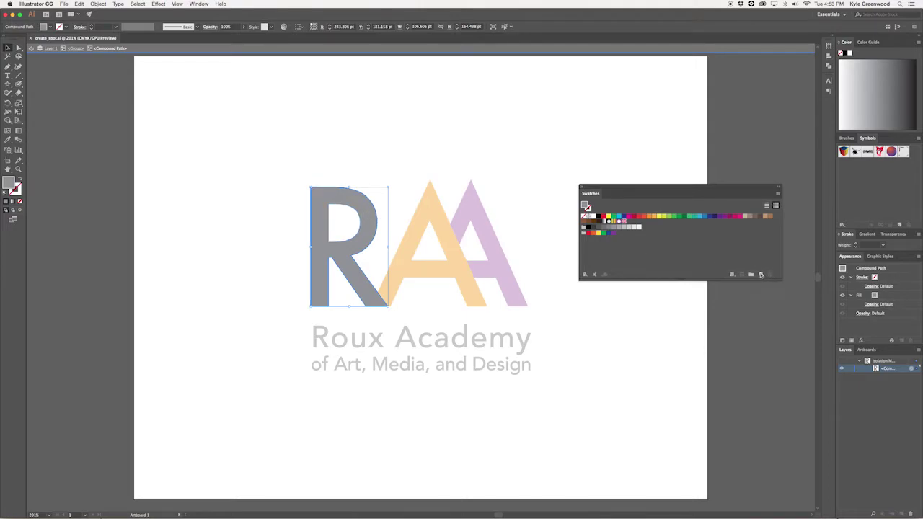
# Save the letter R's gray fill as a spot color swatch named Logo Gray, also adding it to the IDM203 - Week 1 library.
pyautogui.click(761, 275)
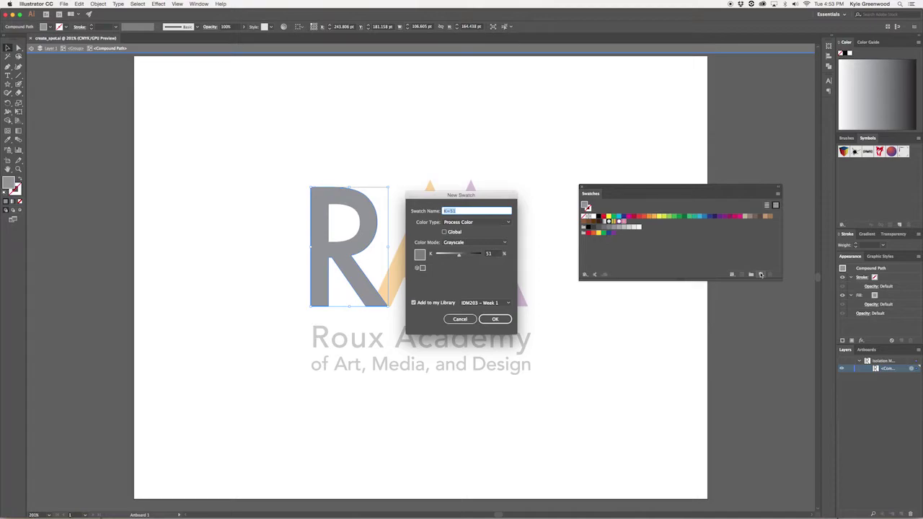
pyautogui.click(476, 222)
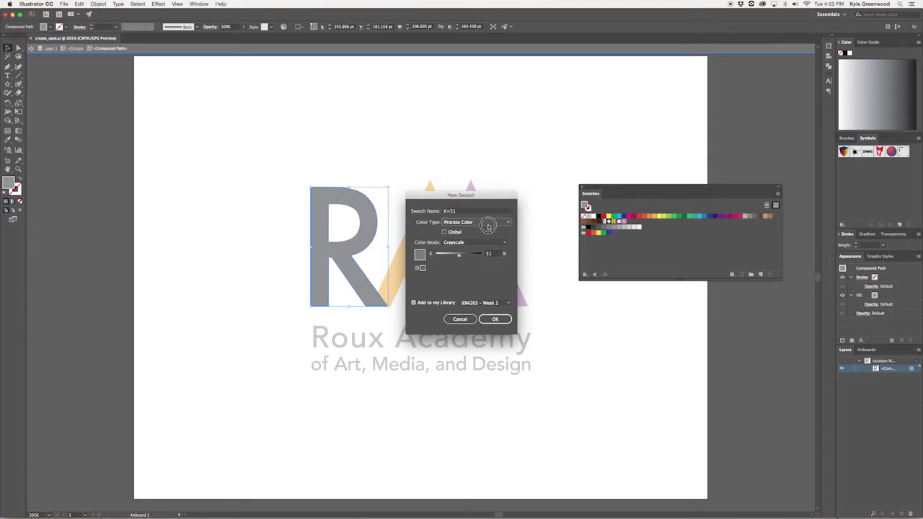
pyautogui.click(480, 233)
pyautogui.click(463, 212)
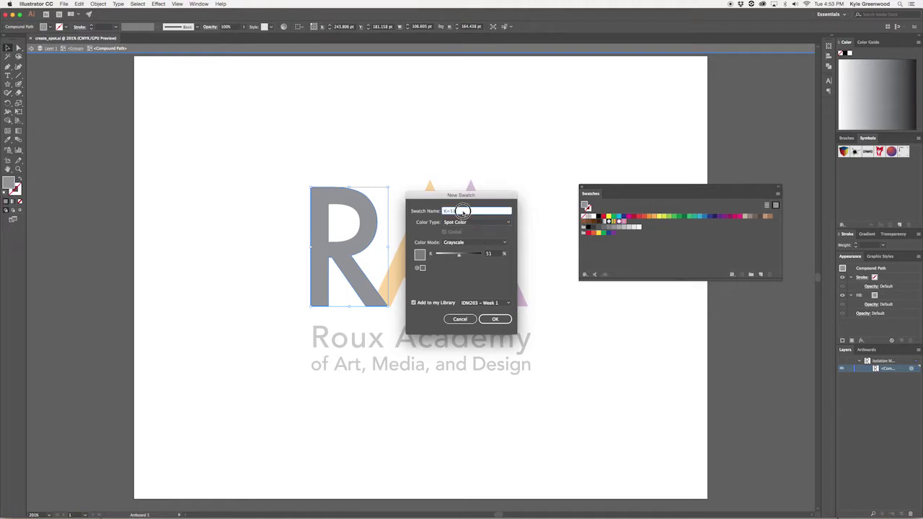
pyautogui.write('Logo Gray')
pyautogui.click(495, 319)
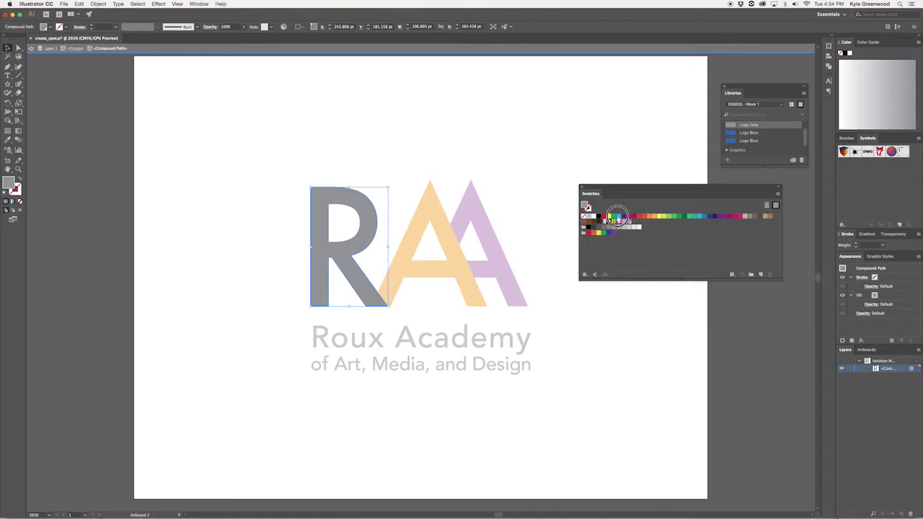
pyautogui.click(636, 246)
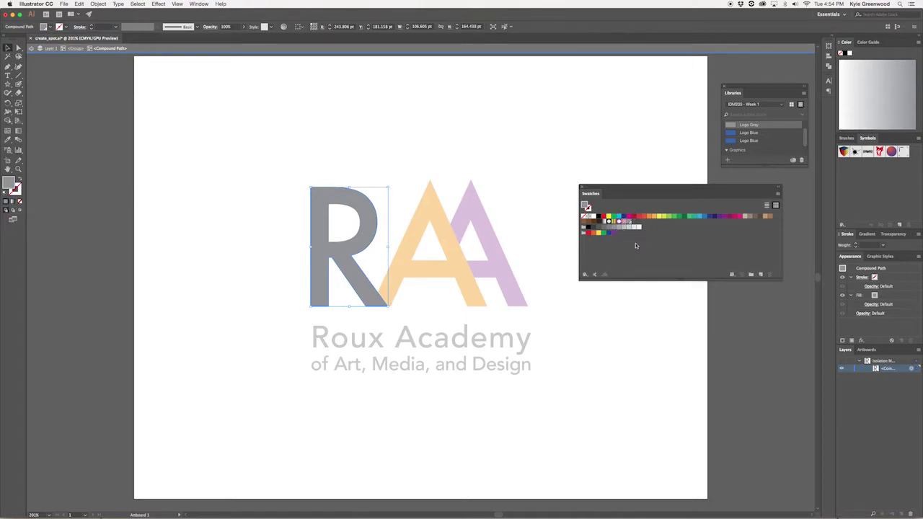
# Save the orange A's fill as a spot color swatch named Logo Orange, also adding it to the IDM203 - Week 1 library.
pyautogui.doubleClick(458, 284)
pyautogui.doubleClick(462, 286)
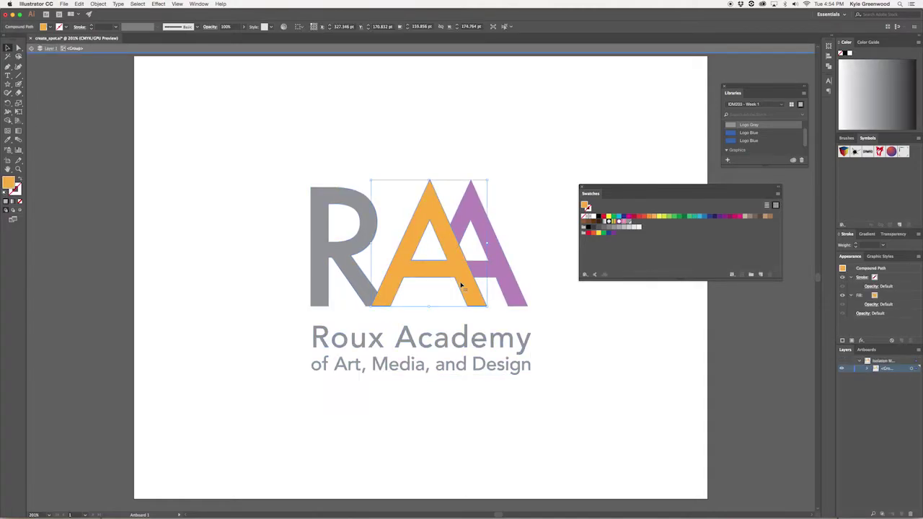
pyautogui.click(761, 278)
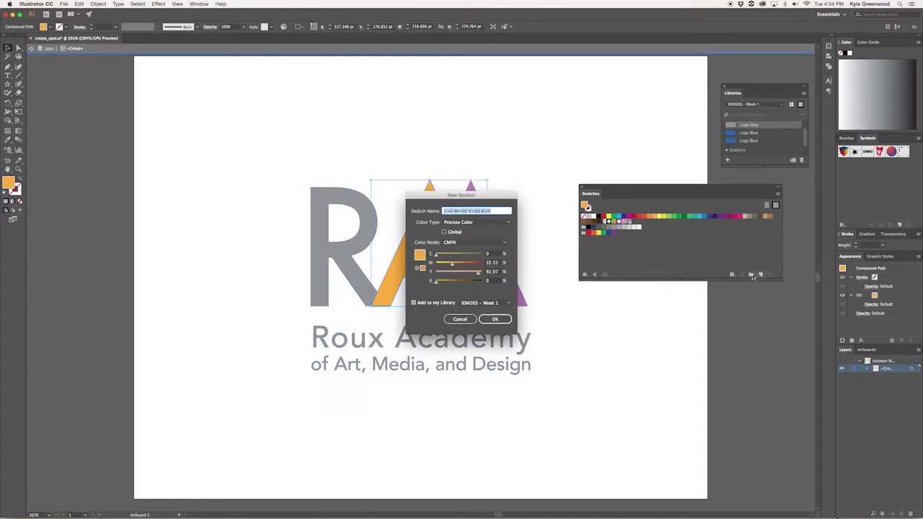
pyautogui.click(476, 222)
pyautogui.click(489, 239)
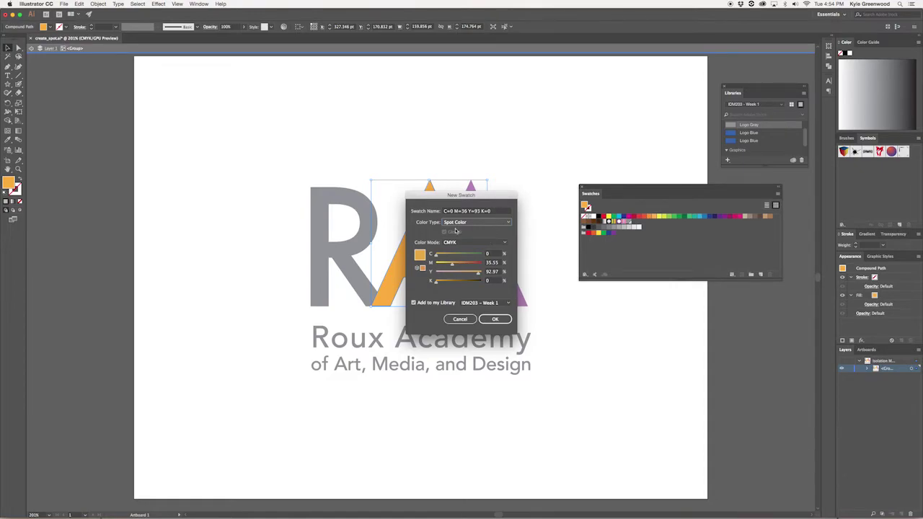
pyautogui.click(481, 224)
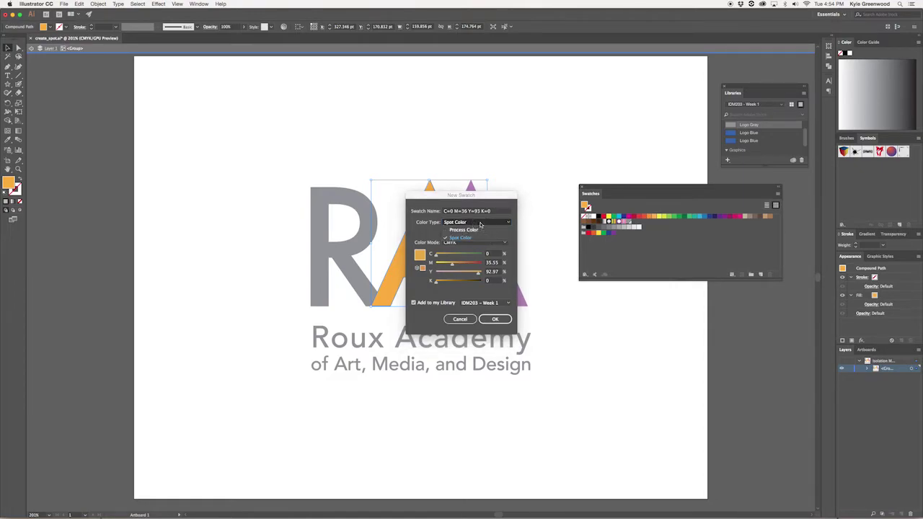
pyautogui.click(478, 216)
pyautogui.click(478, 224)
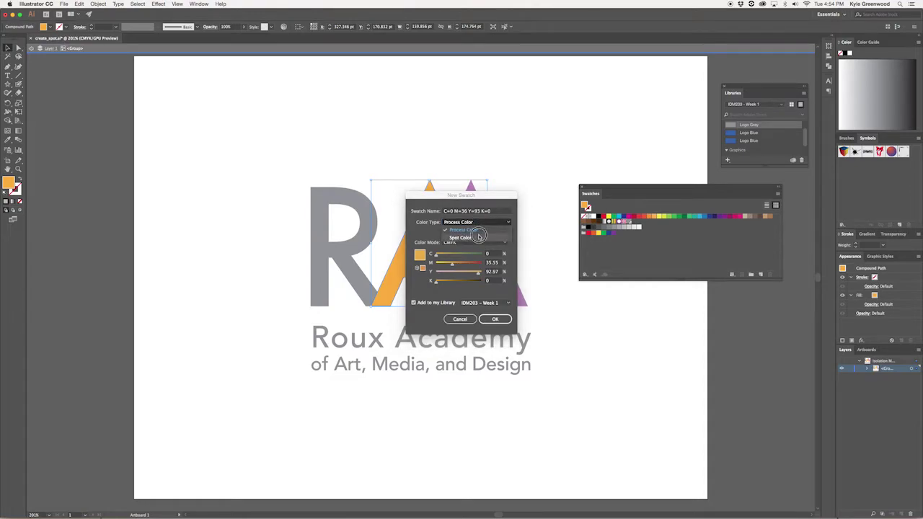
pyautogui.click(478, 235)
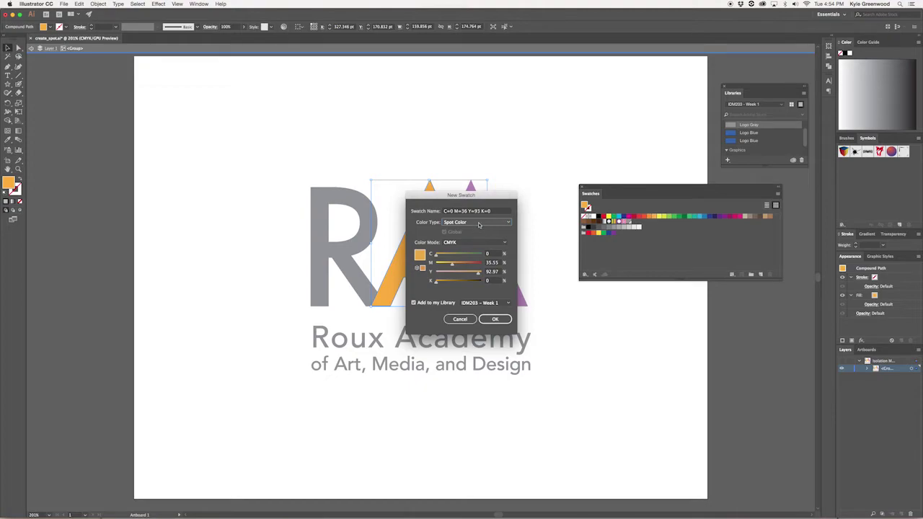
pyautogui.tripleClick(506, 211)
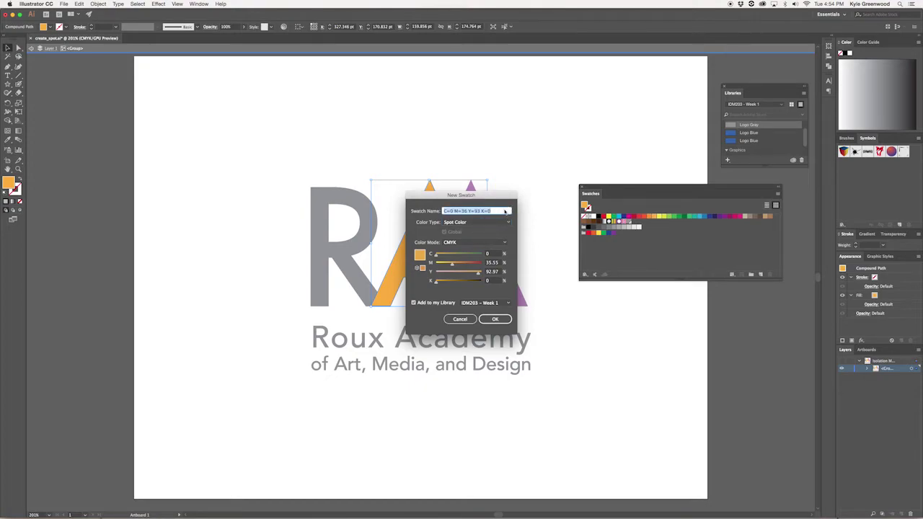
pyautogui.write('Logo Orange')
pyautogui.click(504, 320)
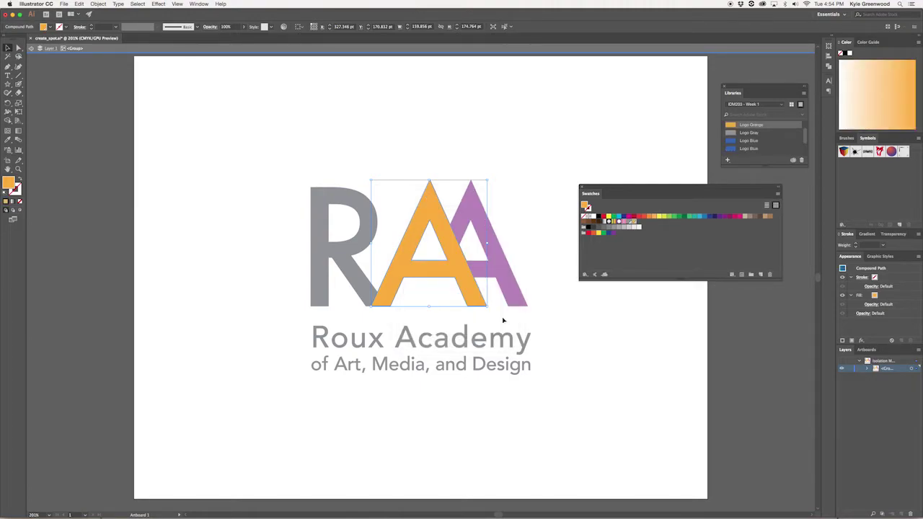
# Save the purple A's fill as a spot color swatch named Logo Purple, also adding it to the IDM203 - Week 1 library.
pyautogui.doubleClick(513, 301)
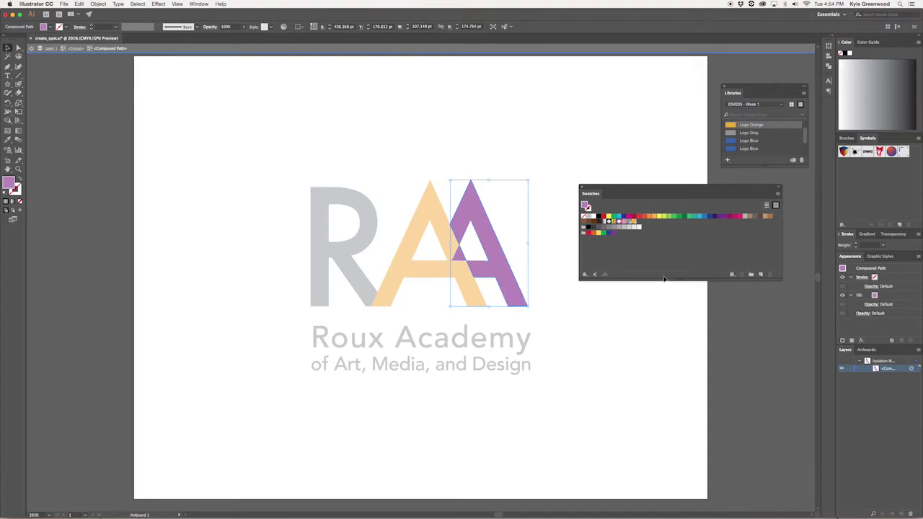
pyautogui.click(752, 275)
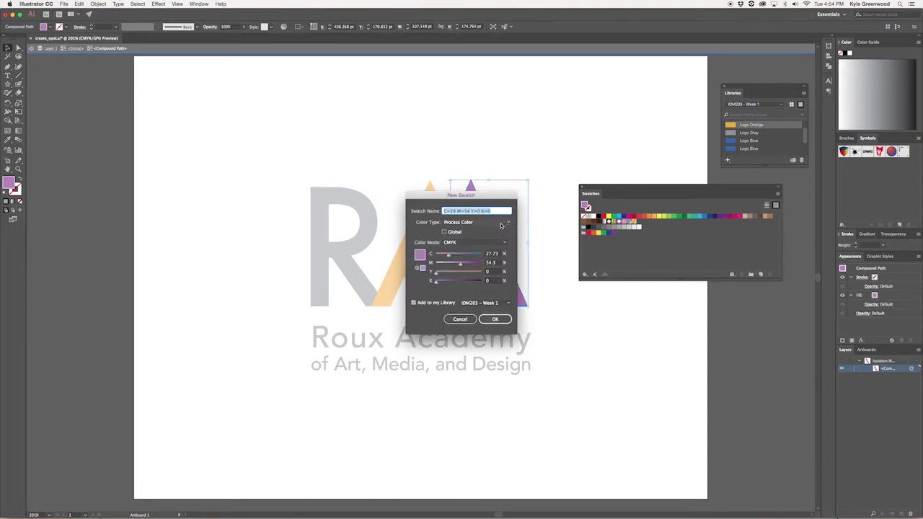
pyautogui.click(501, 226)
pyautogui.click(496, 237)
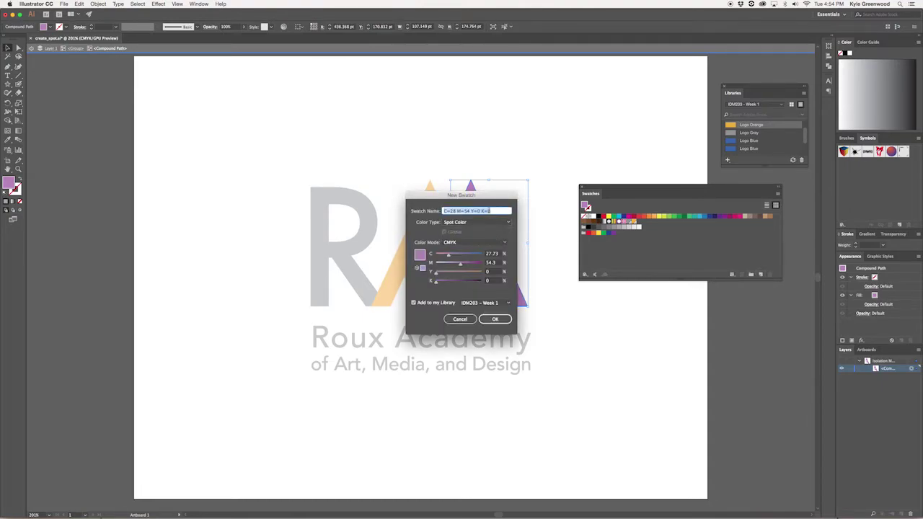
pyautogui.write('Logo Purple')
pyautogui.click(497, 320)
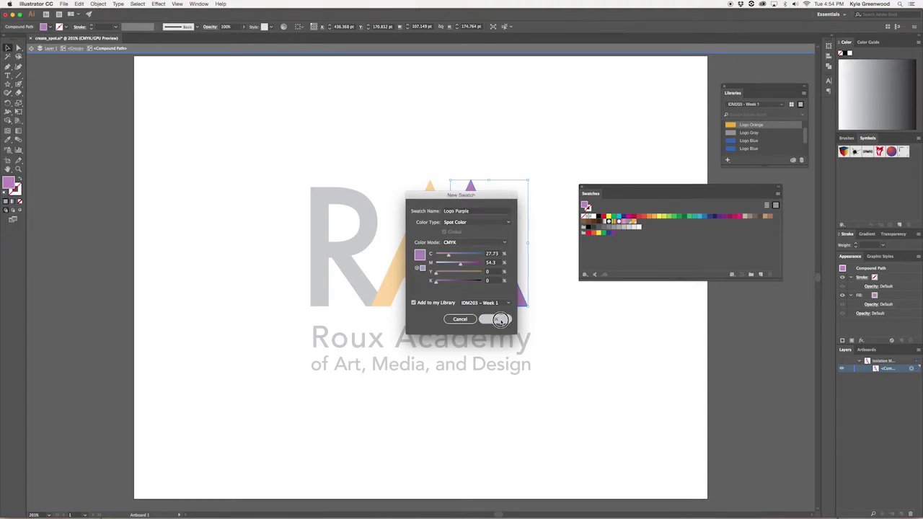
pyautogui.click(634, 349)
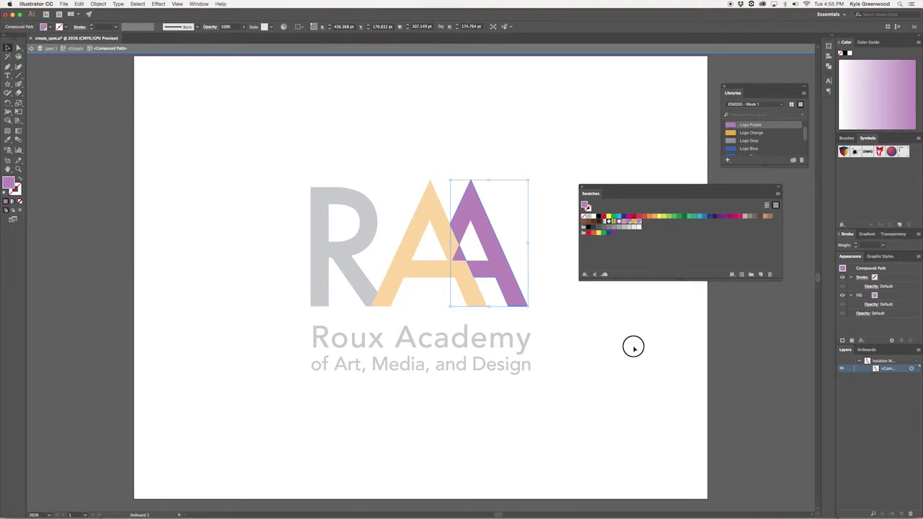
# Isolate the logo group and apply the Logo Gray spot swatch to the tagline text beneath the letters.
pyautogui.doubleClick(528, 339)
pyautogui.click(528, 339)
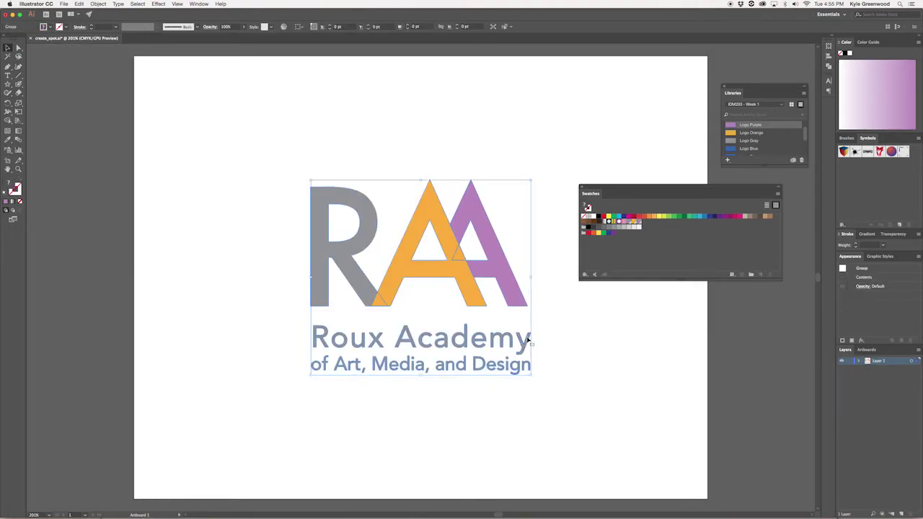
pyautogui.doubleClick(527, 339)
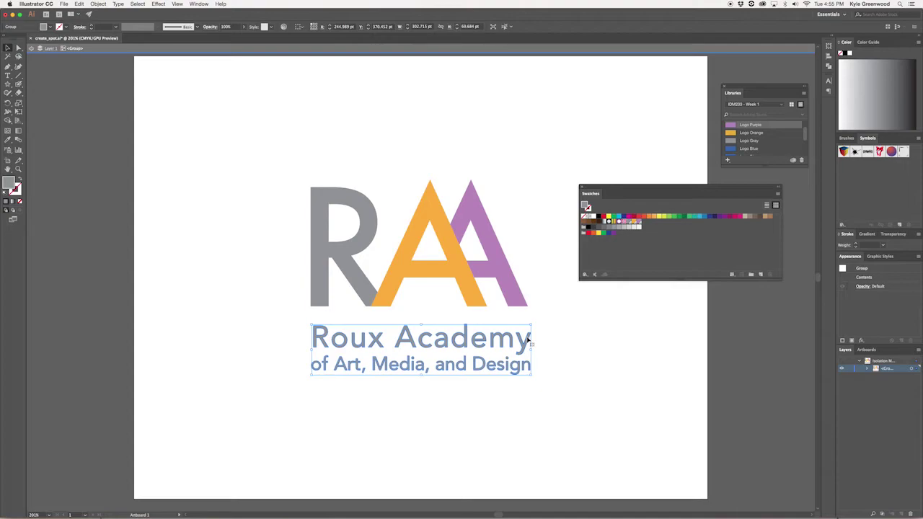
pyautogui.doubleClick(541, 339)
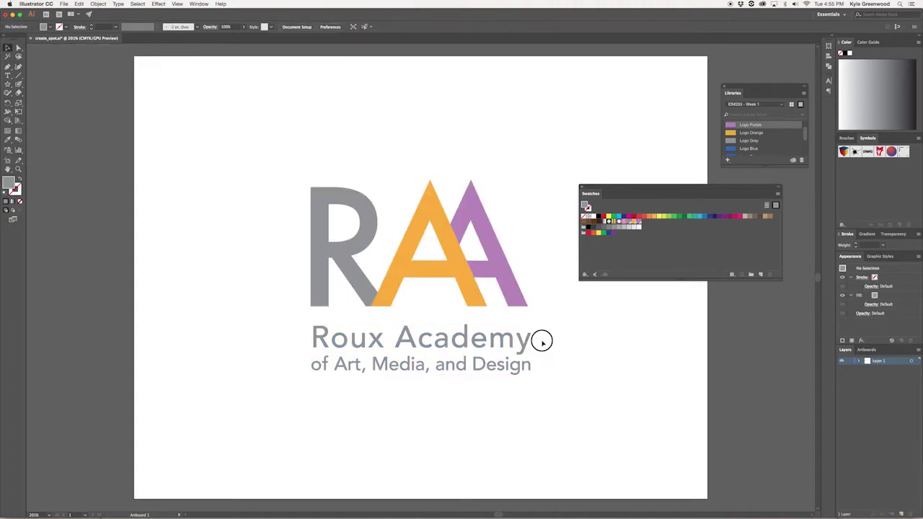
pyautogui.moveTo(386, 357); pyautogui.dragTo(556, 422)
pyautogui.click(304, 331)
pyautogui.click(318, 340)
pyautogui.doubleClick(318, 341)
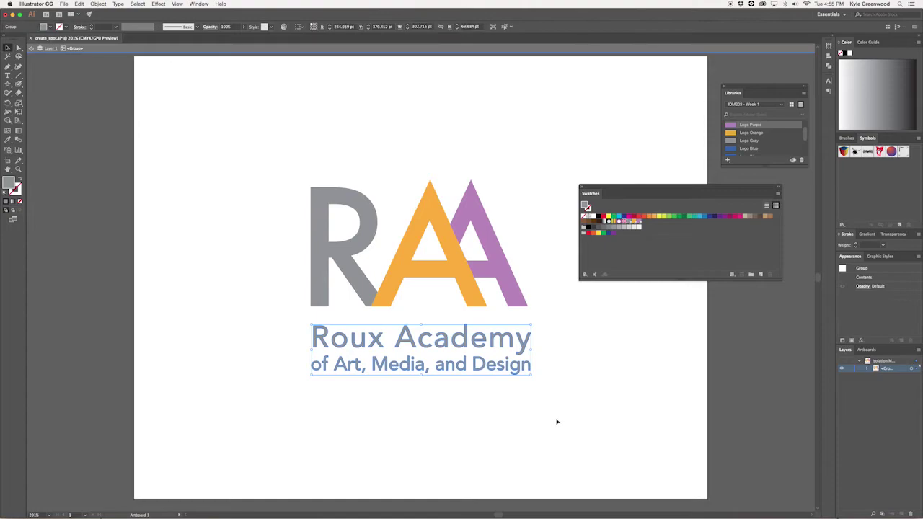
pyautogui.click(631, 223)
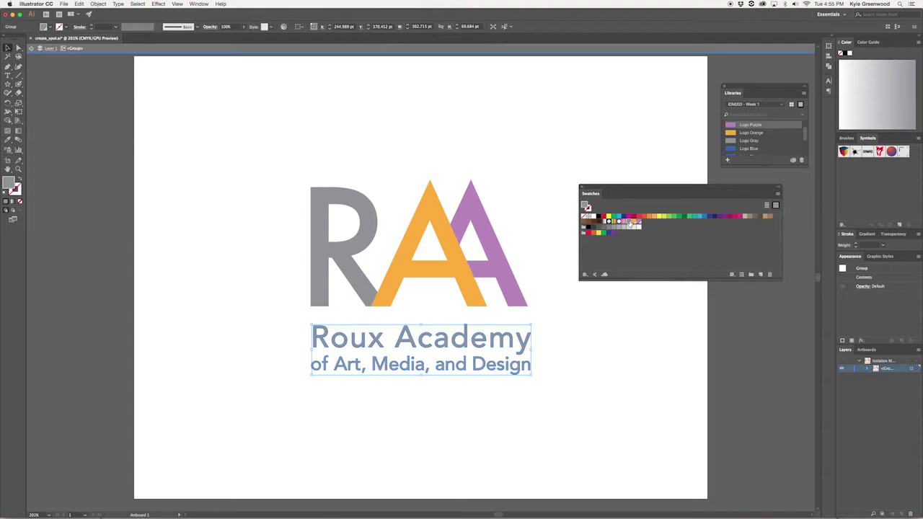
# Edit the Logo Orange spot swatch used by the orange A, previewing the change and setting its magenta to 33%.
pyautogui.click(449, 217)
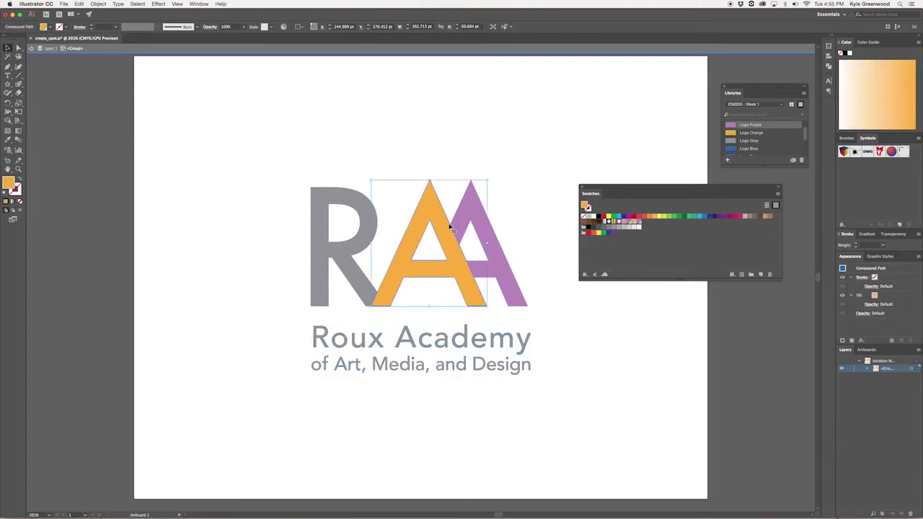
pyautogui.doubleClick(634, 224)
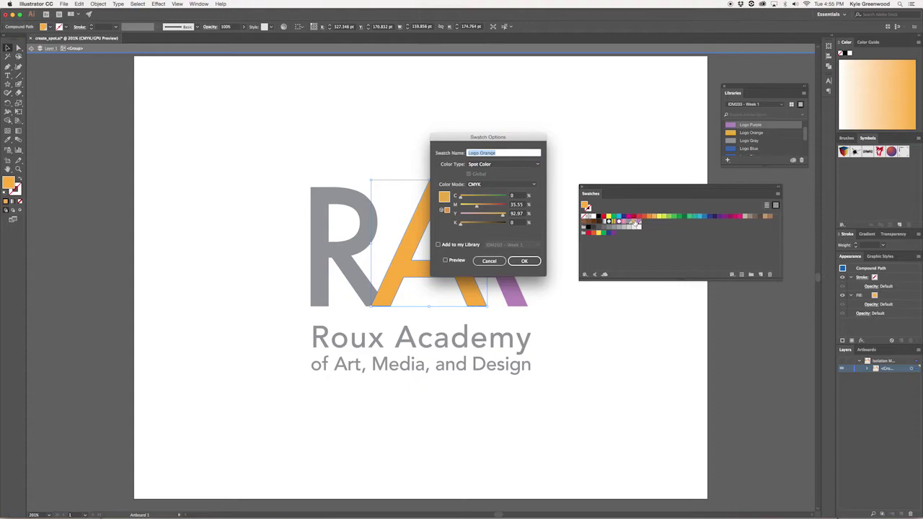
pyautogui.click(487, 207)
pyautogui.moveTo(513, 136); pyautogui.dragTo(589, 60)
pyautogui.click(532, 185)
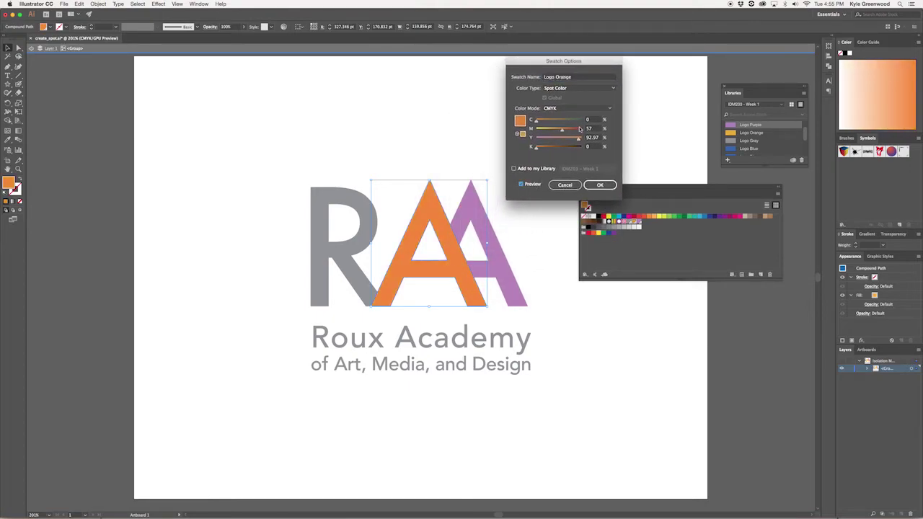
pyautogui.moveTo(561, 131); pyautogui.dragTo(554, 130)
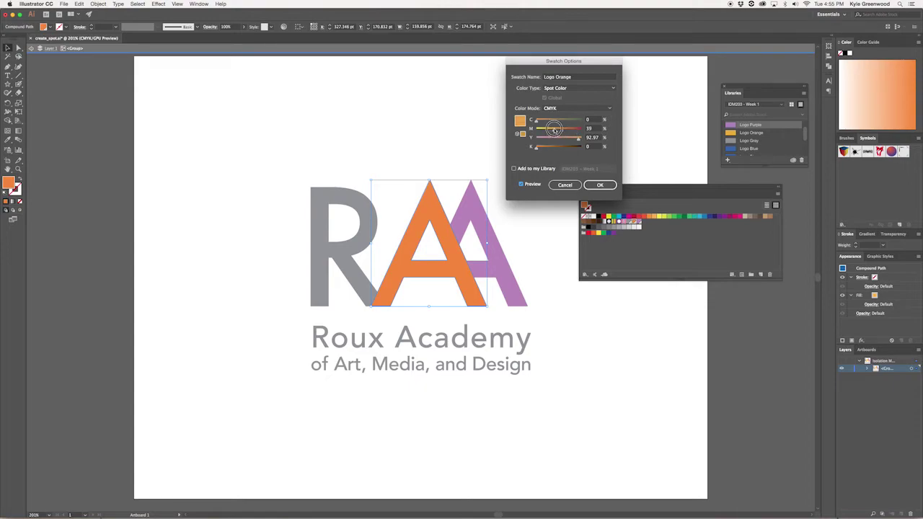
pyautogui.click(597, 185)
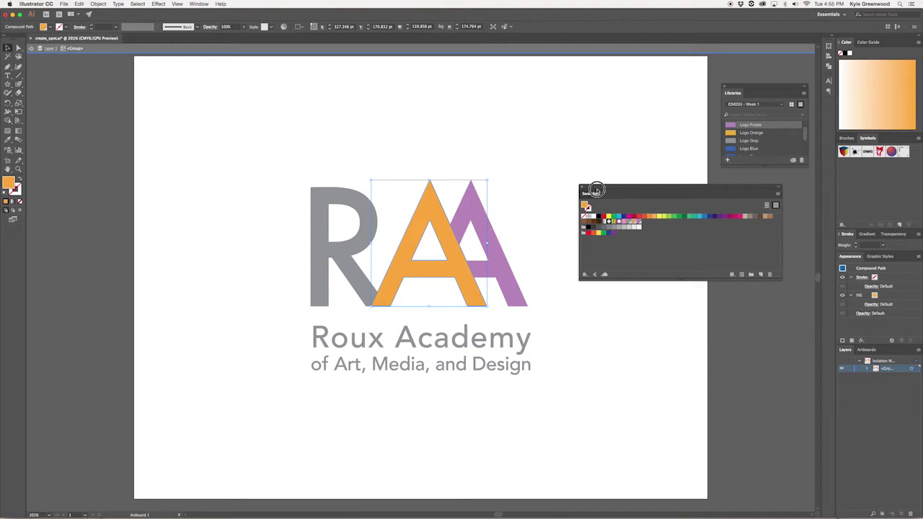
pyautogui.click(600, 176)
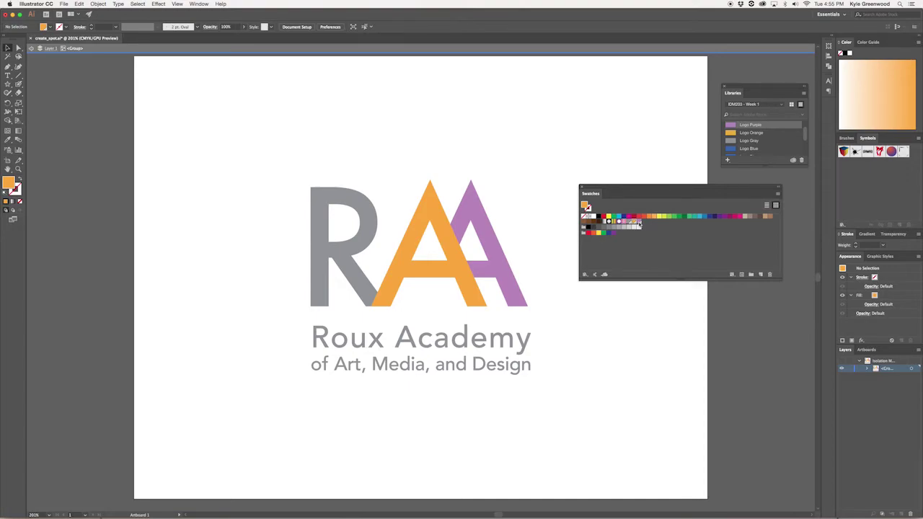
# Review the gray, orange and purple logo spot swatches in turn as the active fill, with no artwork selected.
pyautogui.click(631, 223)
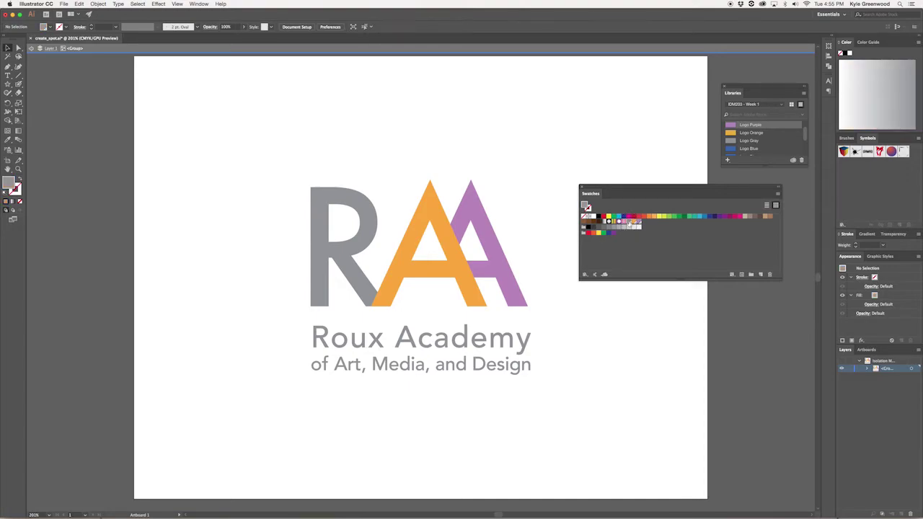
pyautogui.click(635, 222)
pyautogui.click(638, 223)
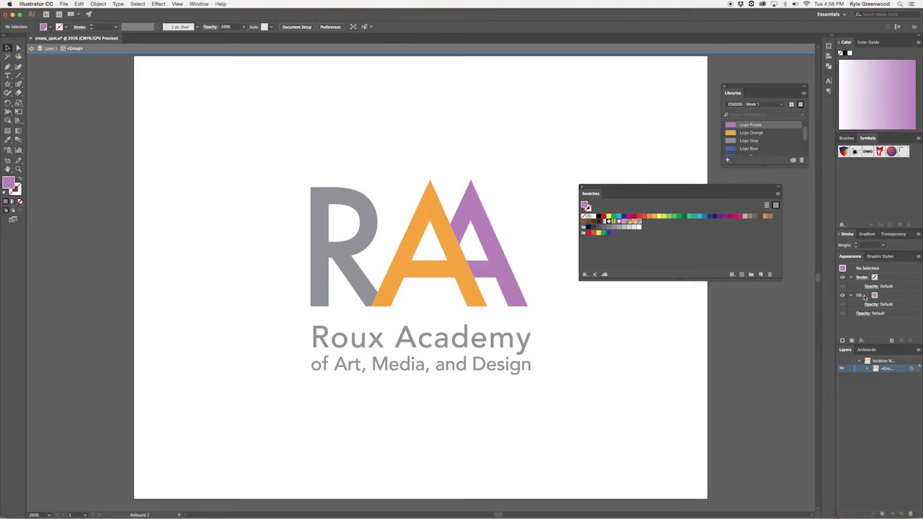
pyautogui.rightClick(149, 503)
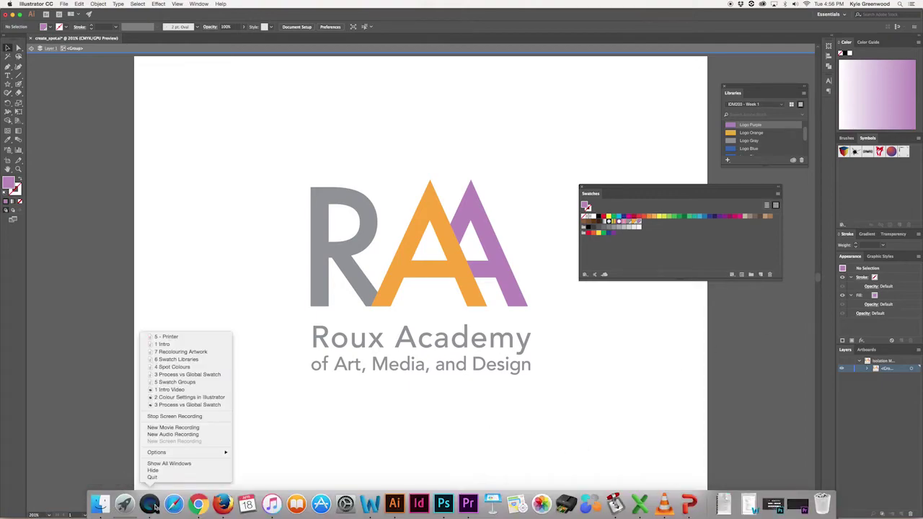
pyautogui.click(178, 417)
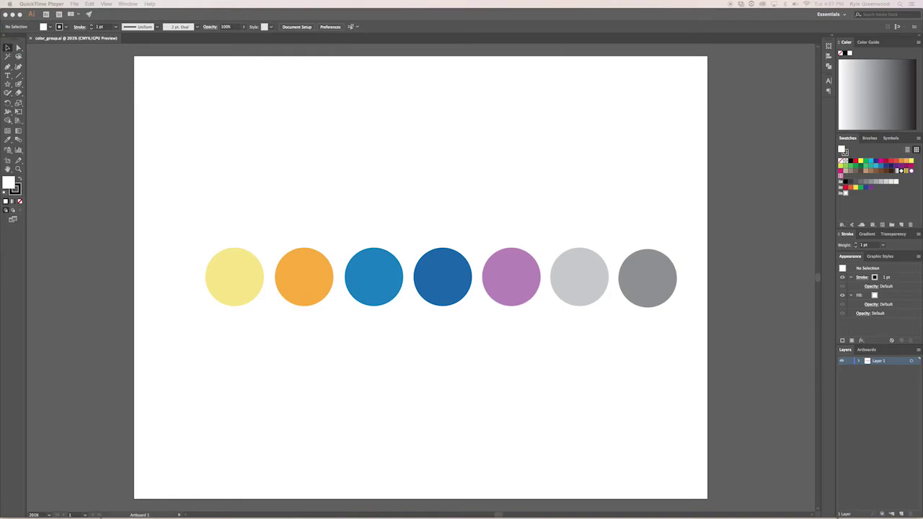
# Detach the document's swatches from the dock, float them above the row of circles and resize them to show every swatch.
pyautogui.click(742, 268)
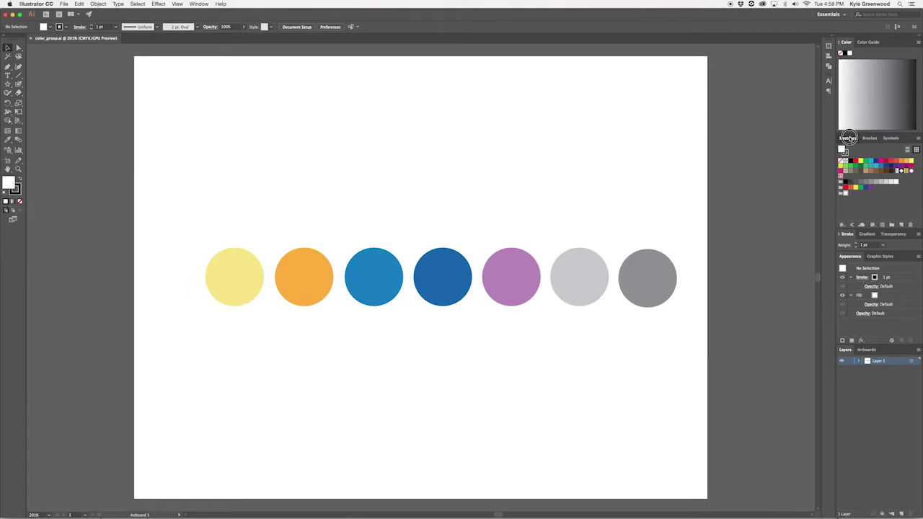
pyautogui.moveTo(848, 138); pyautogui.dragTo(627, 103)
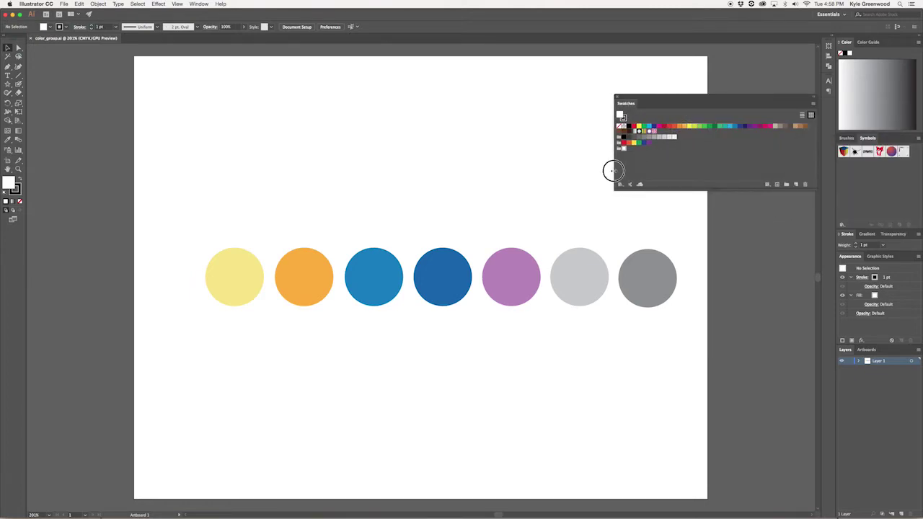
pyautogui.moveTo(612, 170); pyautogui.dragTo(498, 206)
pyautogui.moveTo(704, 96); pyautogui.dragTo(606, 90)
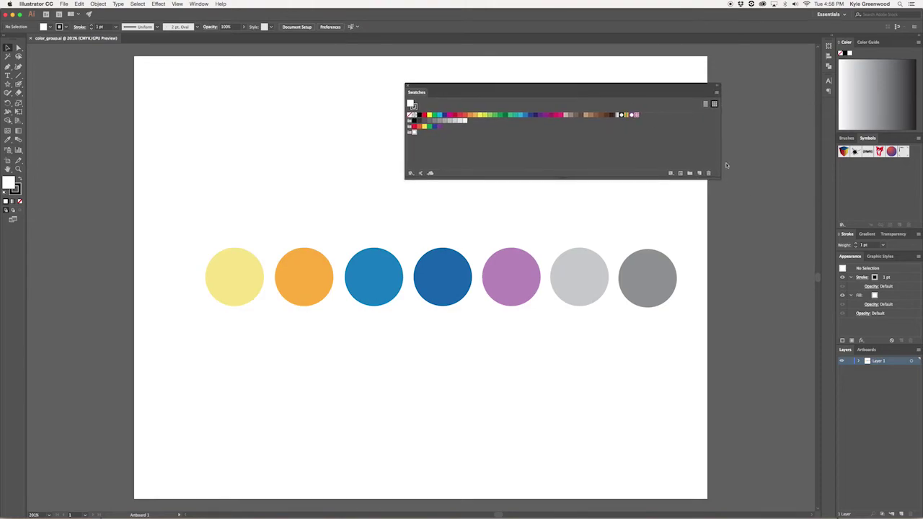
pyautogui.moveTo(720, 179); pyautogui.dragTo(668, 192)
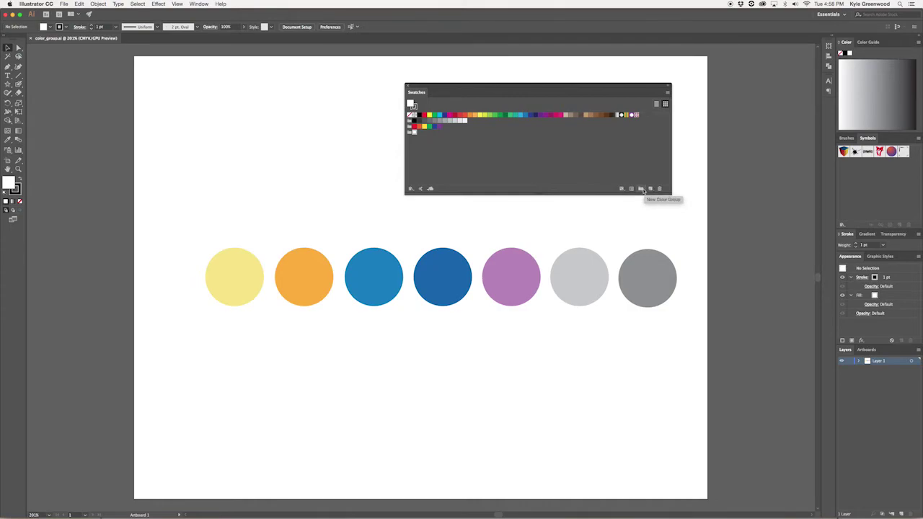
# Create a new color group named Branding Swatches.
pyautogui.click(642, 189)
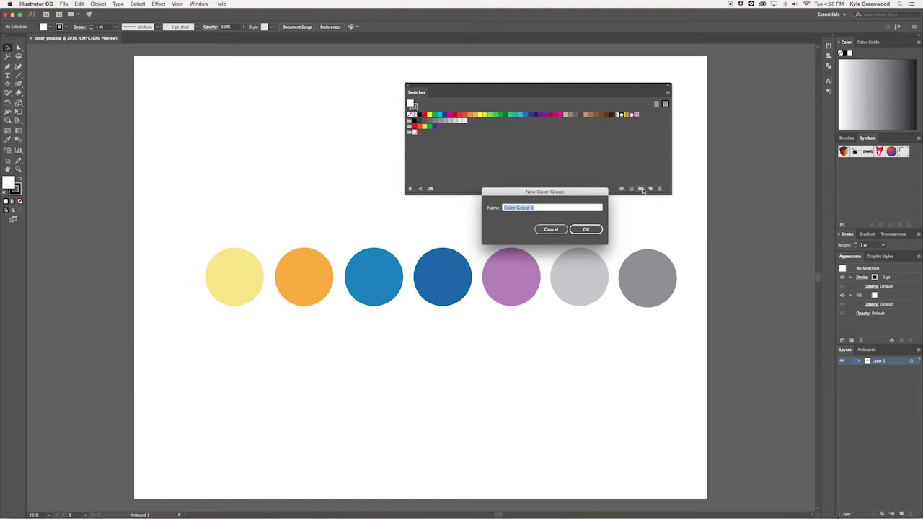
pyautogui.write('Branding Swatches')
pyautogui.click(596, 230)
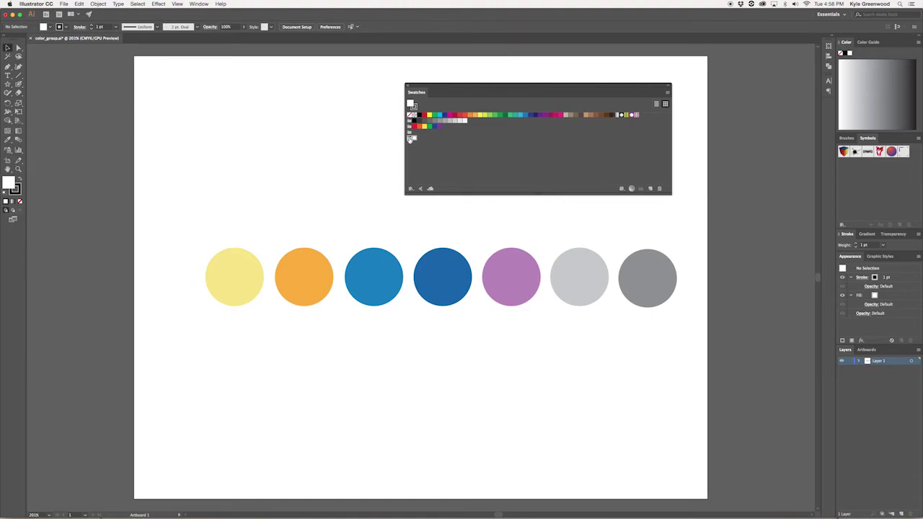
# Add the fill colors of the yellow, orange and lighter blue circles to the Branding Swatches color group.
pyautogui.click(249, 260)
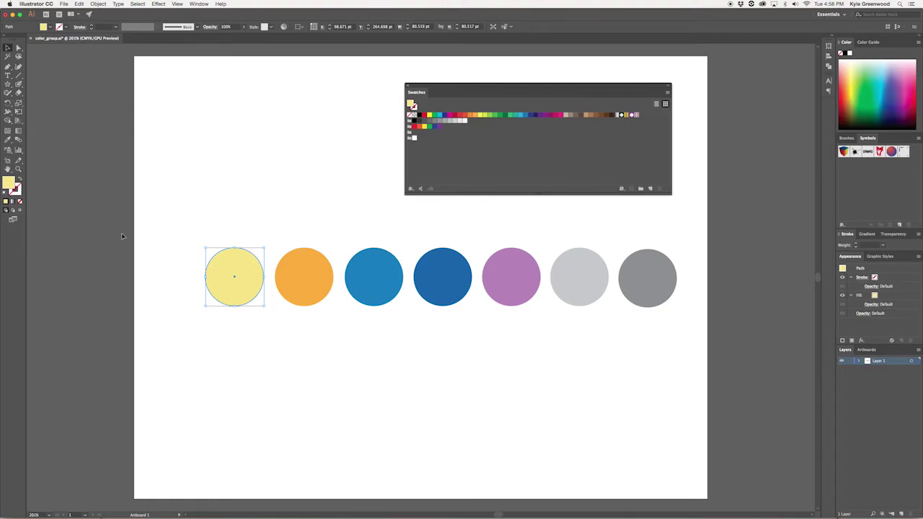
pyautogui.moveTo(9, 184); pyautogui.dragTo(417, 139)
pyautogui.click(299, 268)
pyautogui.moveTo(9, 184); pyautogui.dragTo(426, 142)
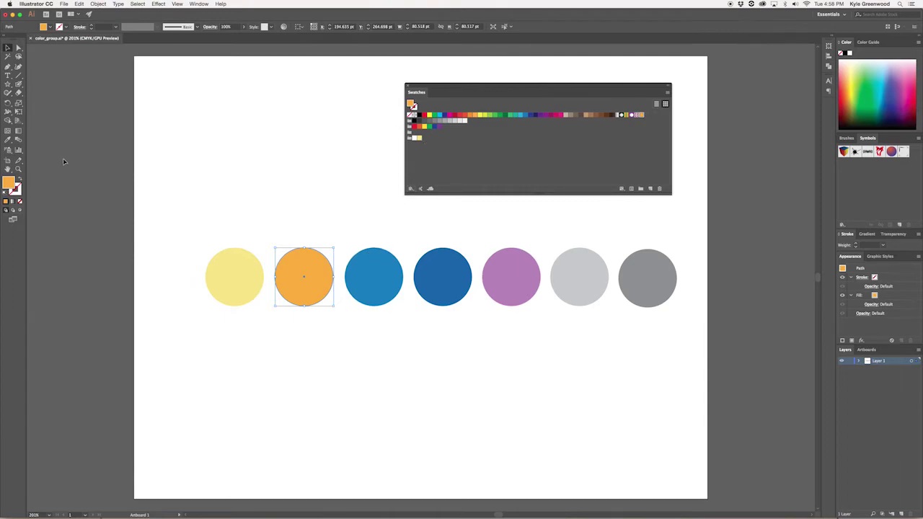
pyautogui.moveTo(9, 180); pyautogui.dragTo(426, 141)
pyautogui.click(386, 267)
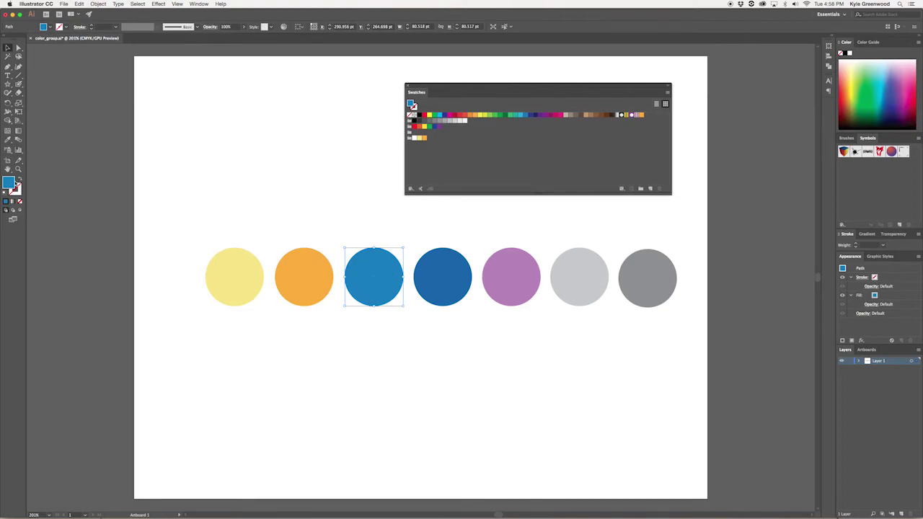
pyautogui.moveTo(9, 182); pyautogui.dragTo(428, 139)
# Add the dark blue, purple, light gray and dark gray circles' fills to the Branding Swatches group, and select the whole group.
pyautogui.click(440, 292)
pyautogui.moveTo(9, 181); pyautogui.dragTo(433, 139)
pyautogui.click(508, 285)
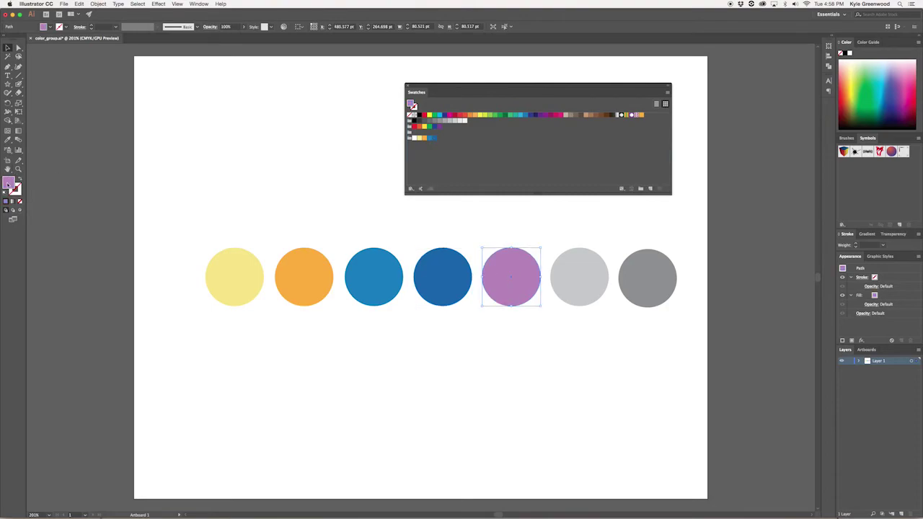
pyautogui.moveTo(9, 181); pyautogui.dragTo(437, 139)
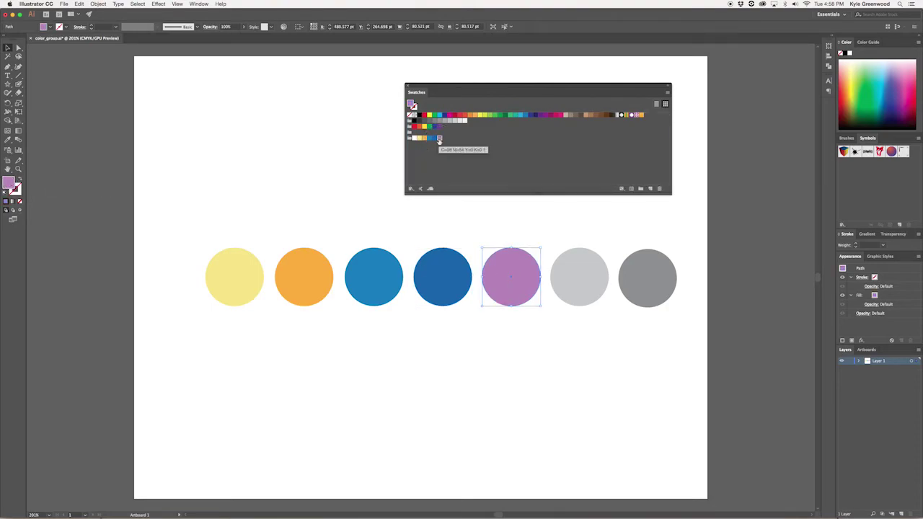
pyautogui.click(561, 262)
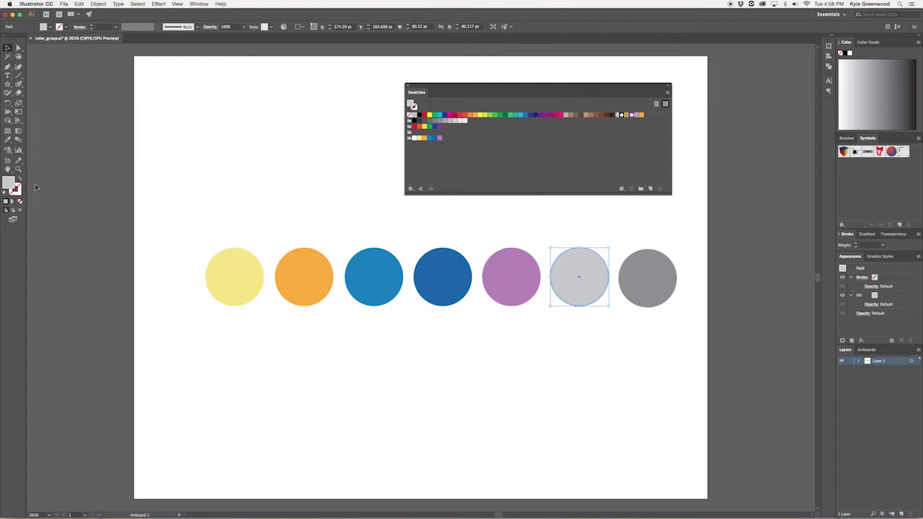
pyautogui.moveTo(9, 181); pyautogui.dragTo(440, 142)
pyautogui.click(629, 262)
pyautogui.moveTo(9, 181); pyautogui.dragTo(447, 141)
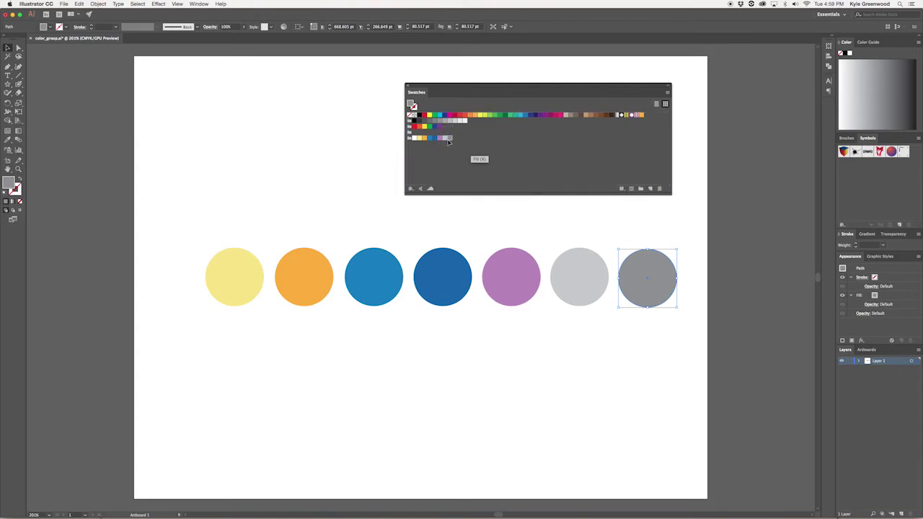
pyautogui.click(409, 139)
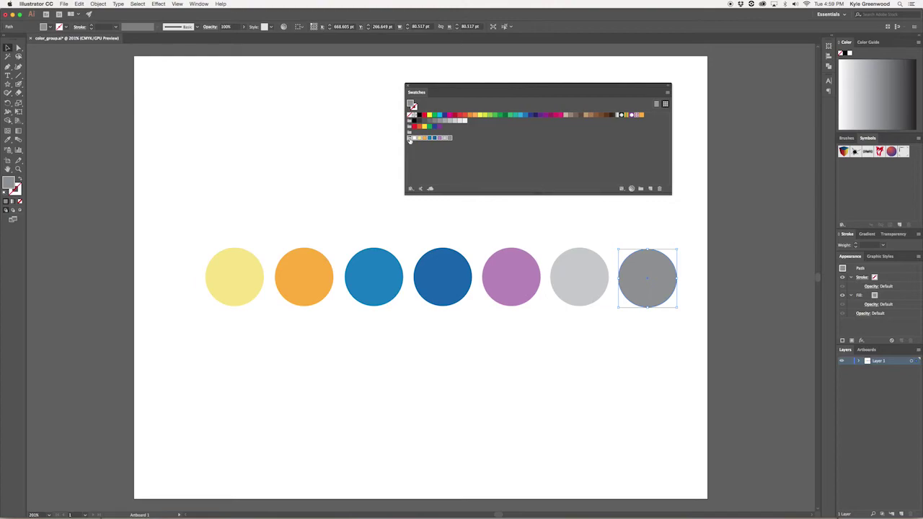
pyautogui.click(409, 138)
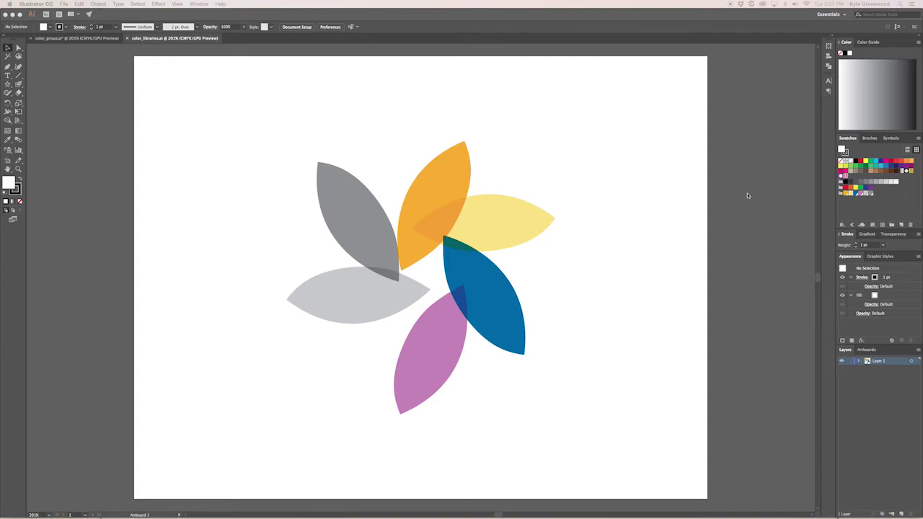
# Select all petals of the flower artwork in color_libraries.ai and open the Earthtone swatch library.
pyautogui.click(553, 221)
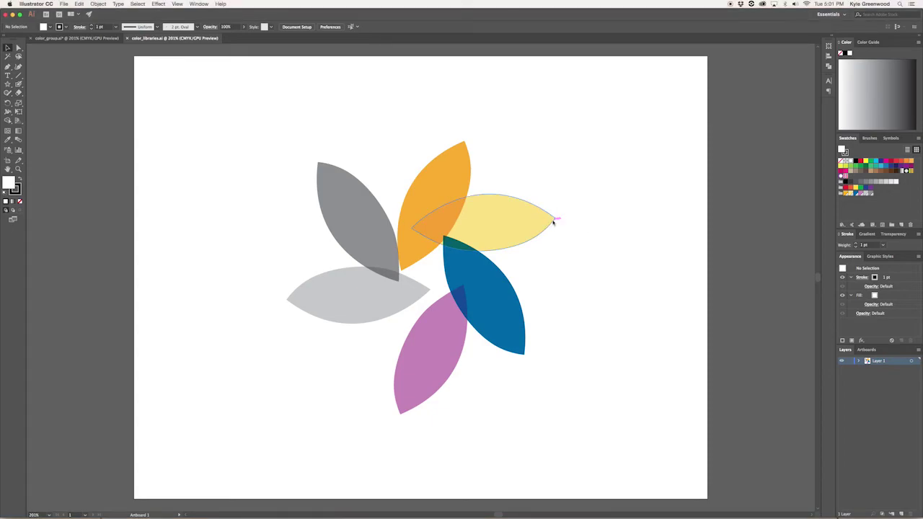
pyautogui.click(595, 236)
pyautogui.moveTo(630, 397); pyautogui.dragTo(329, 135)
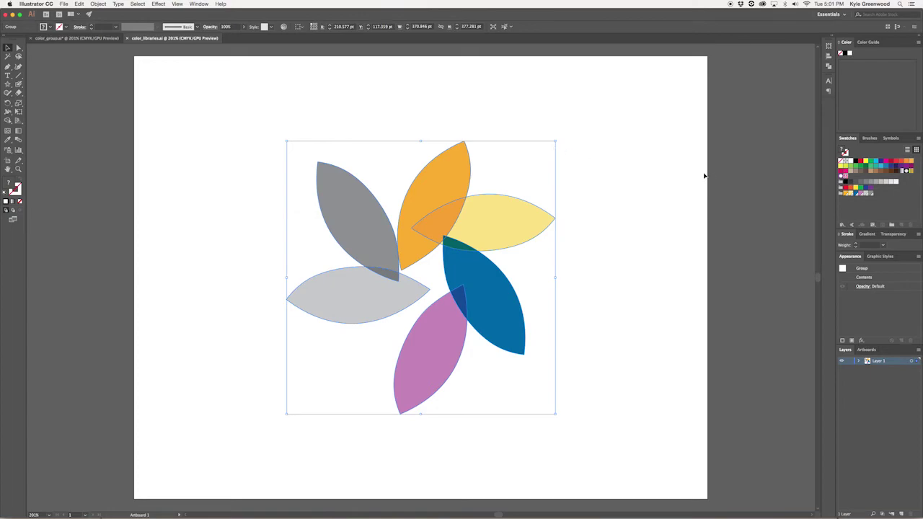
pyautogui.click(842, 226)
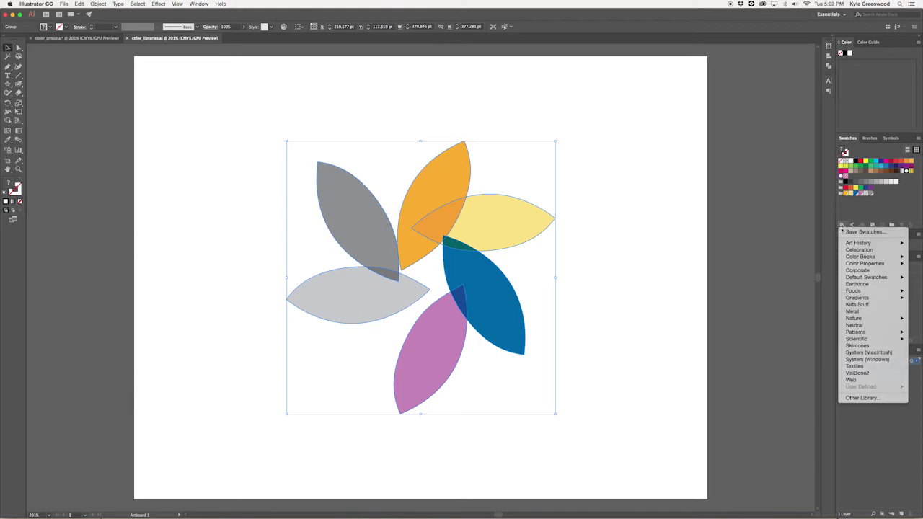
pyautogui.moveTo(848, 245)
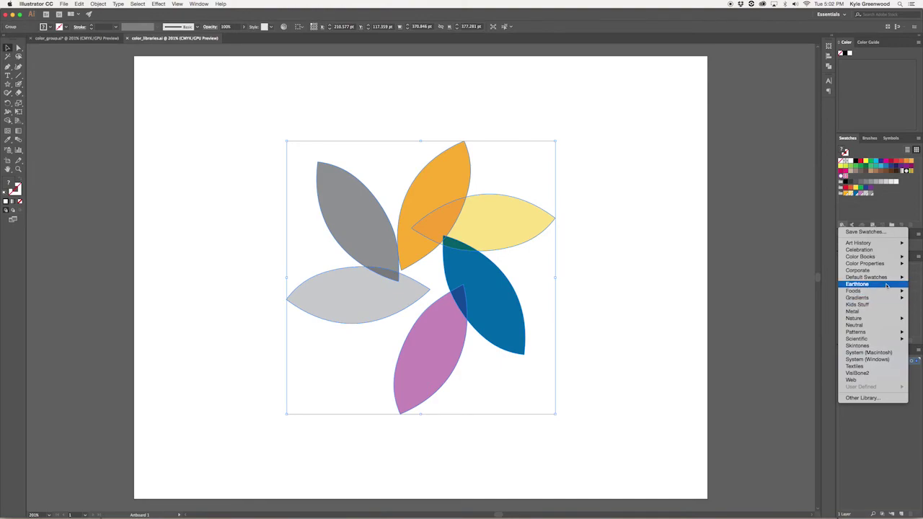
pyautogui.click(886, 286)
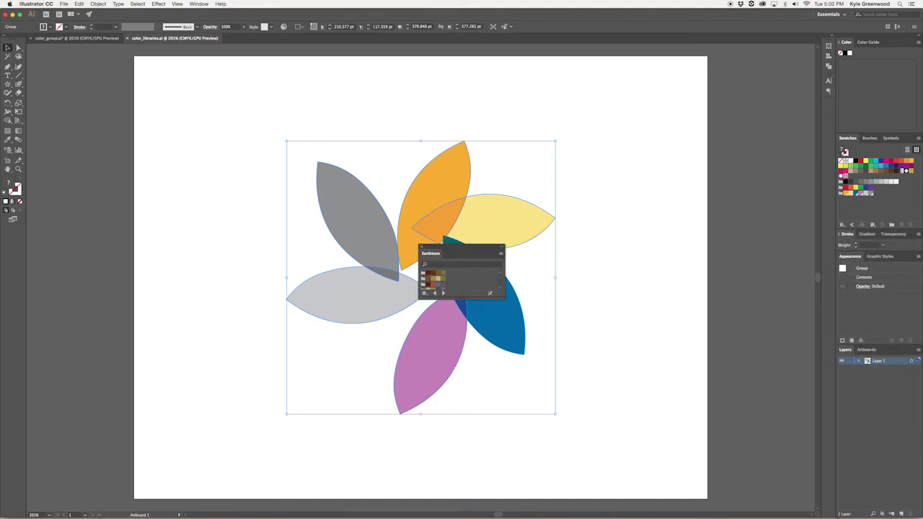
# Move the Earthtone library beside the flower, enlarge it to show all its color groups, and isolate the petal group.
pyautogui.click(478, 243)
pyautogui.moveTo(461, 242); pyautogui.dragTo(671, 128)
pyautogui.moveTo(629, 172); pyautogui.dragTo(587, 269)
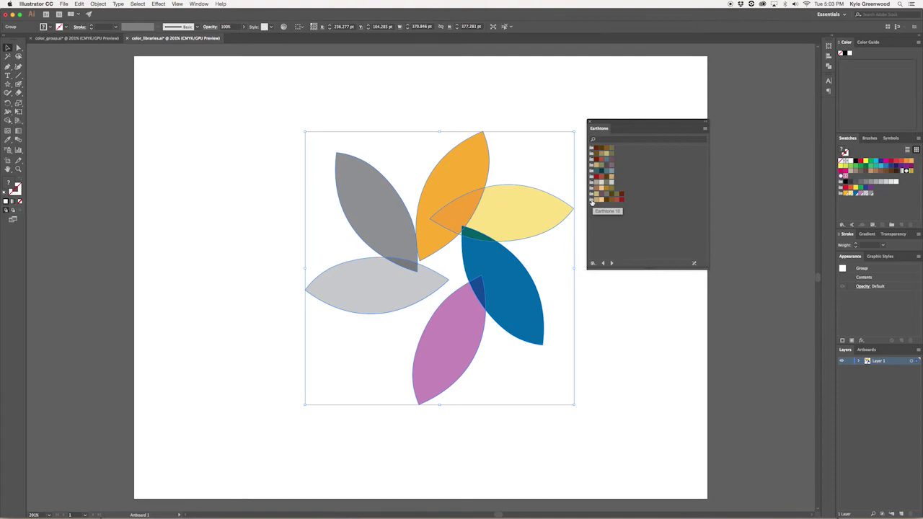
pyautogui.doubleClick(479, 153)
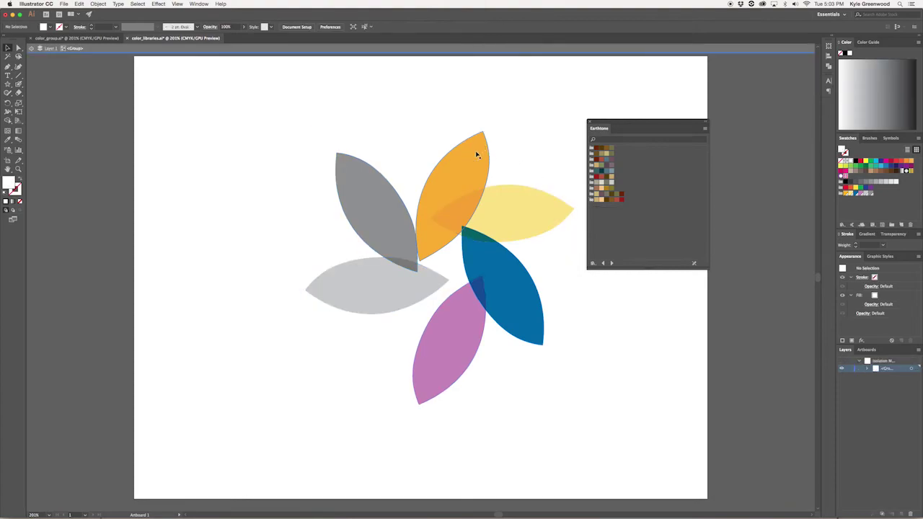
# Fill the orange, yellow, blue and purple petals with the four teal and blue swatches of the fifth Earthtone color group, one per petal.
pyautogui.click(480, 153)
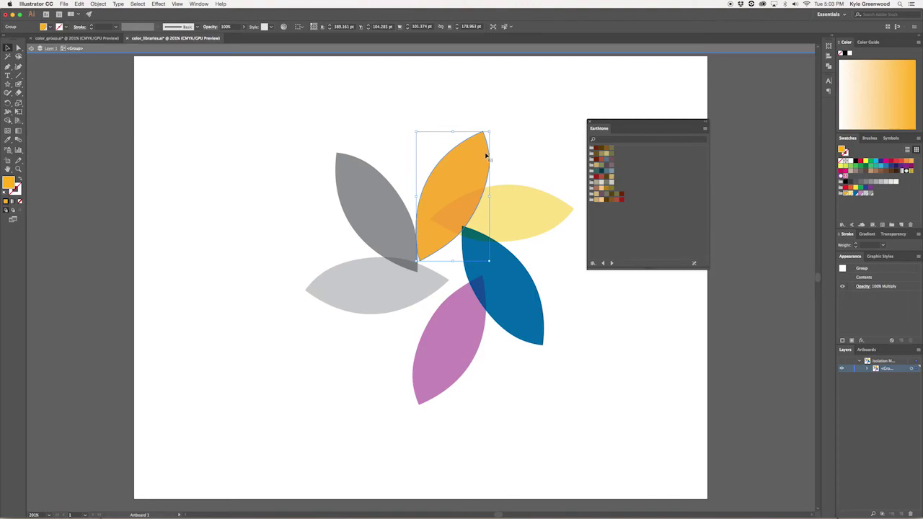
pyautogui.click(597, 171)
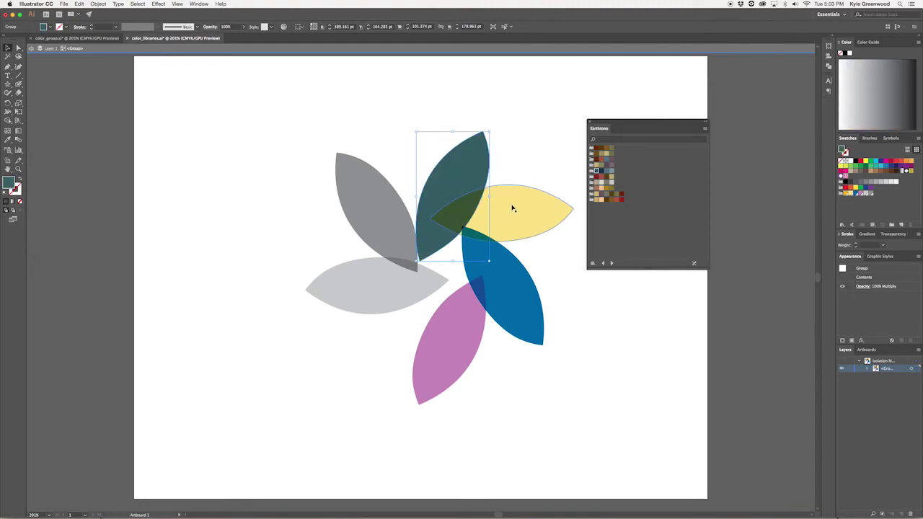
pyautogui.click(512, 209)
pyautogui.click(601, 171)
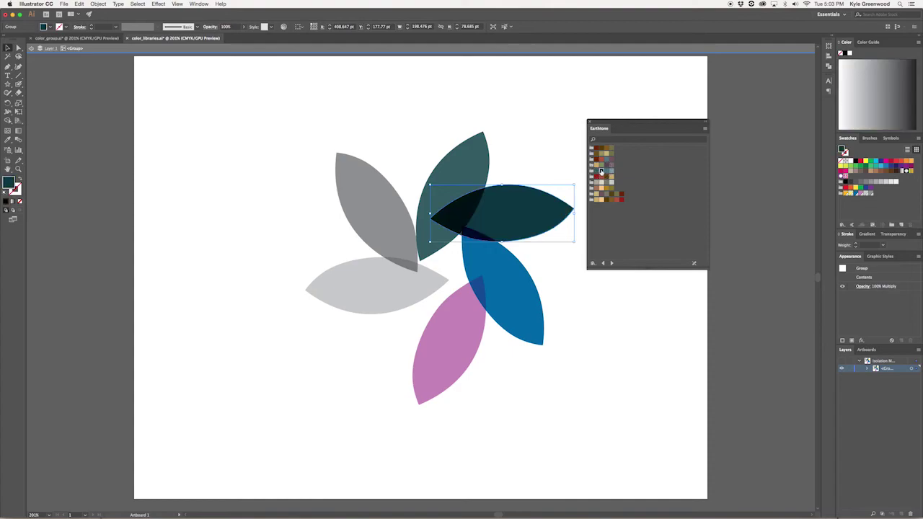
pyautogui.click(517, 274)
pyautogui.click(608, 170)
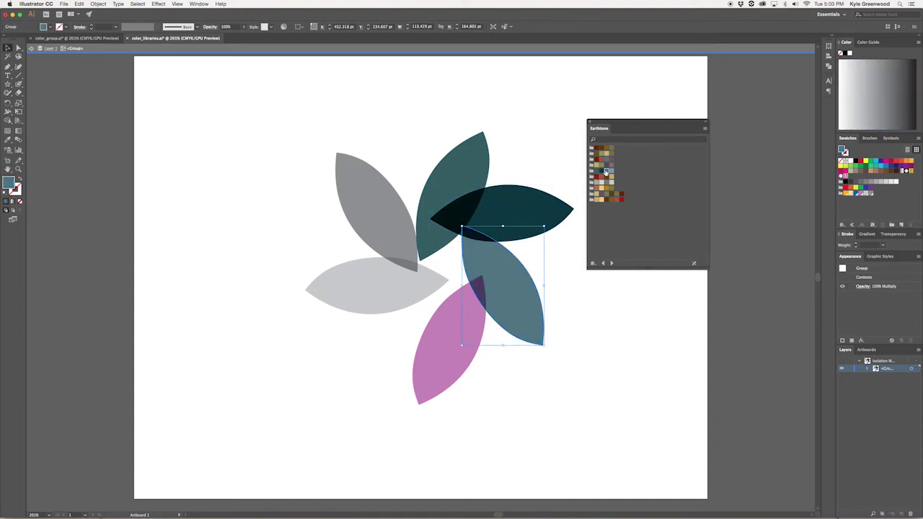
pyautogui.click(467, 311)
pyautogui.click(611, 171)
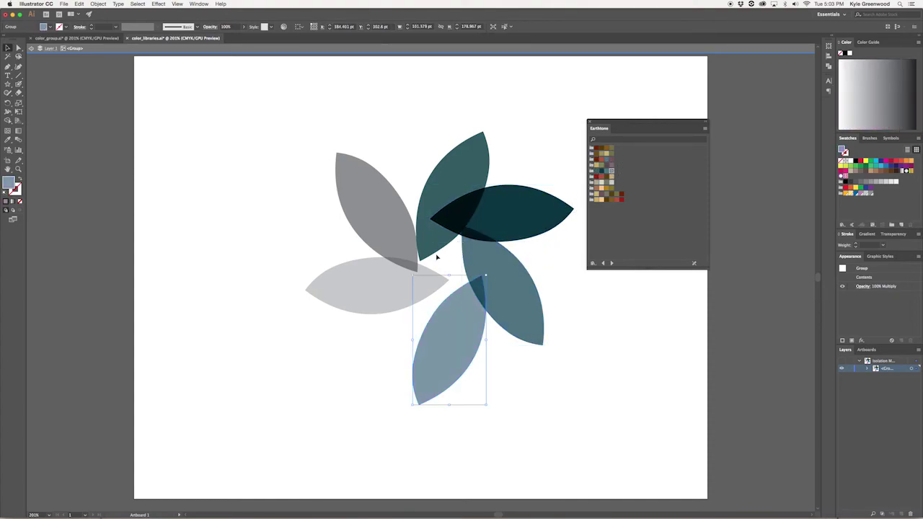
# Fill the light gray petal with the third swatch and the dark gray petal with the second swatch of the fifth Earthtone group.
pyautogui.click(377, 281)
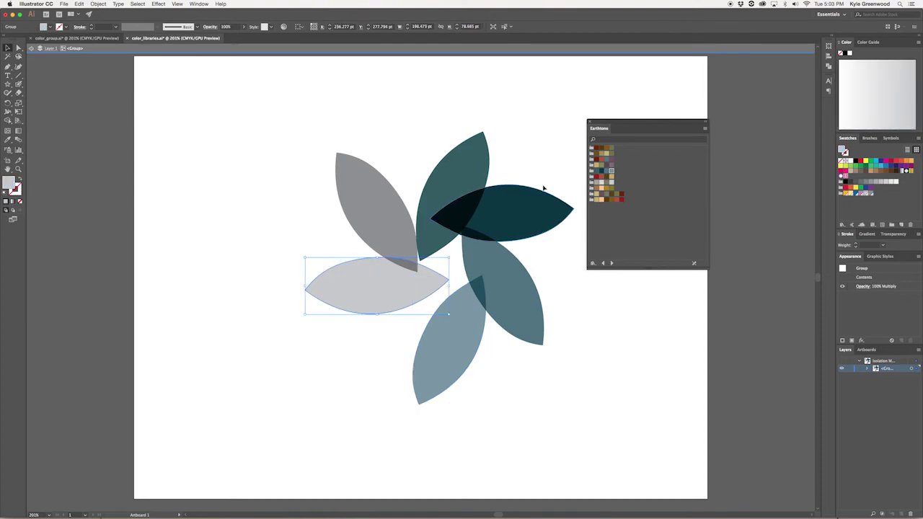
pyautogui.click(607, 171)
pyautogui.click(389, 198)
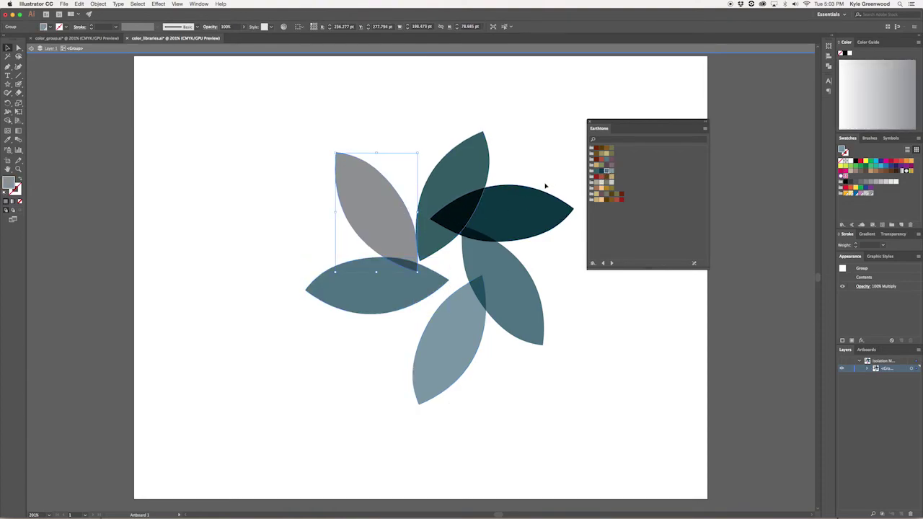
pyautogui.click(602, 171)
pyautogui.click(574, 380)
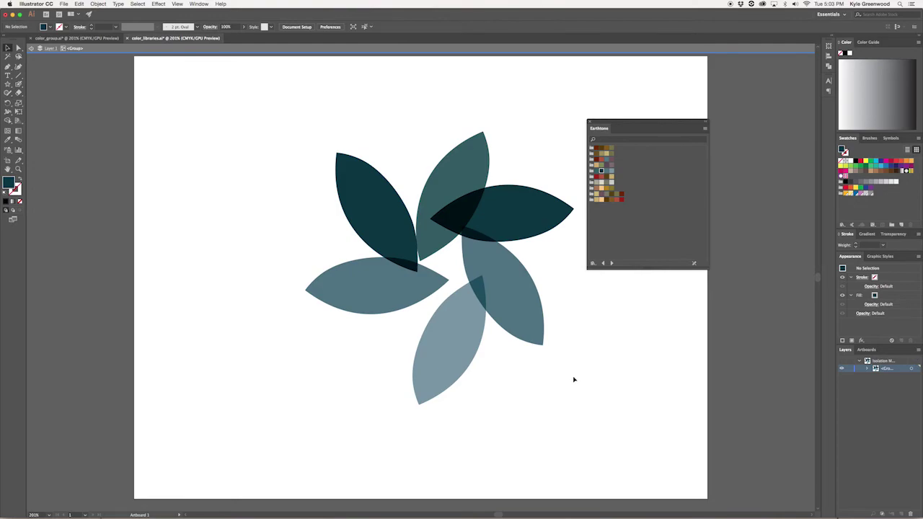
# Recolor the left petal tan, the upper-left petal peach and the top petal dark brown using the Earthtone 10 color group.
pyautogui.click(360, 298)
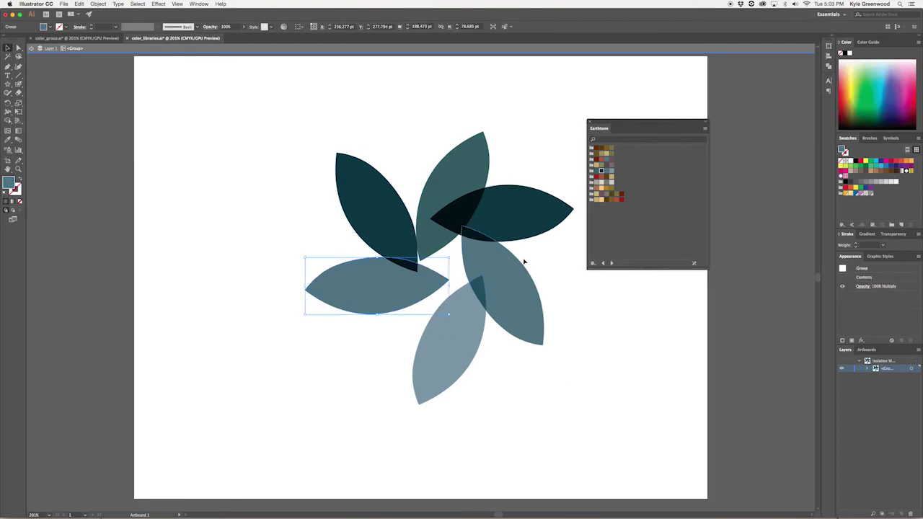
pyautogui.click(598, 198)
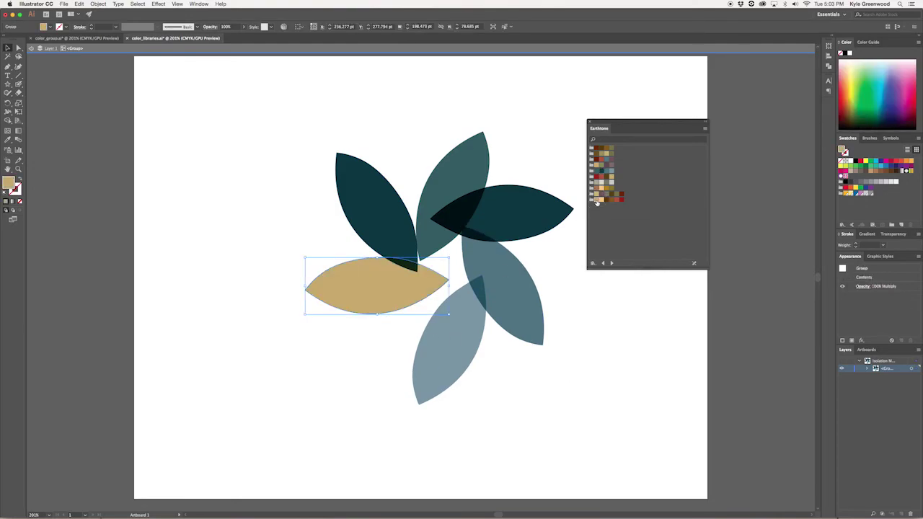
pyautogui.click(379, 208)
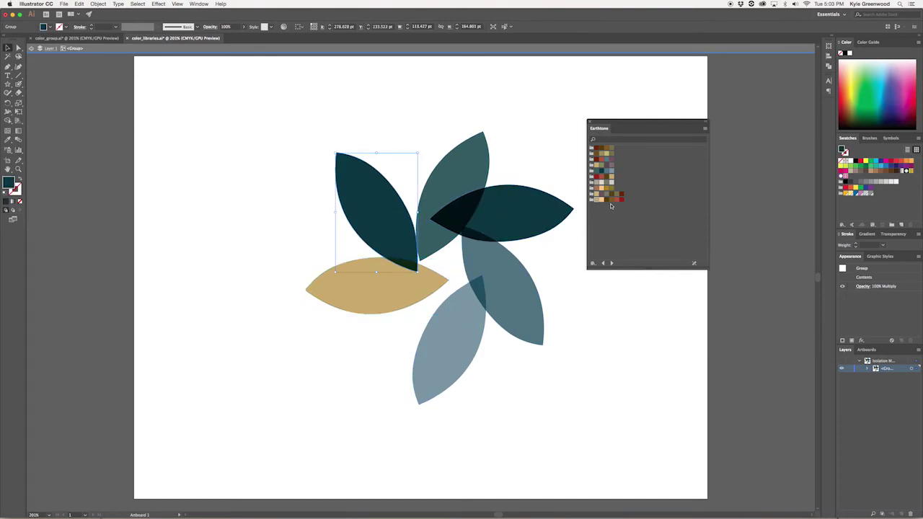
pyautogui.click(597, 200)
pyautogui.click(454, 166)
pyautogui.click(606, 199)
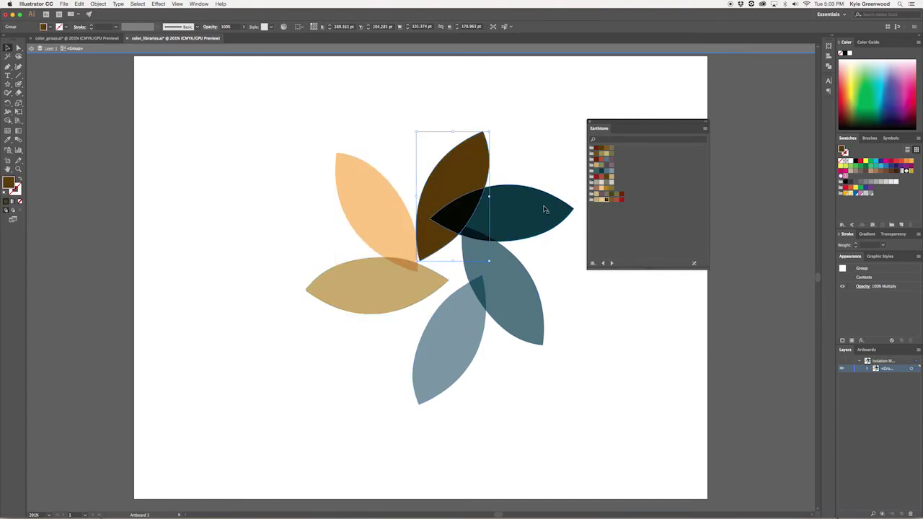
# Recolor the right, lower-right and bottom petals brown, rust red and deep red from Earthtone 10, then close the library.
pyautogui.click(546, 208)
pyautogui.click(612, 200)
pyautogui.click(513, 274)
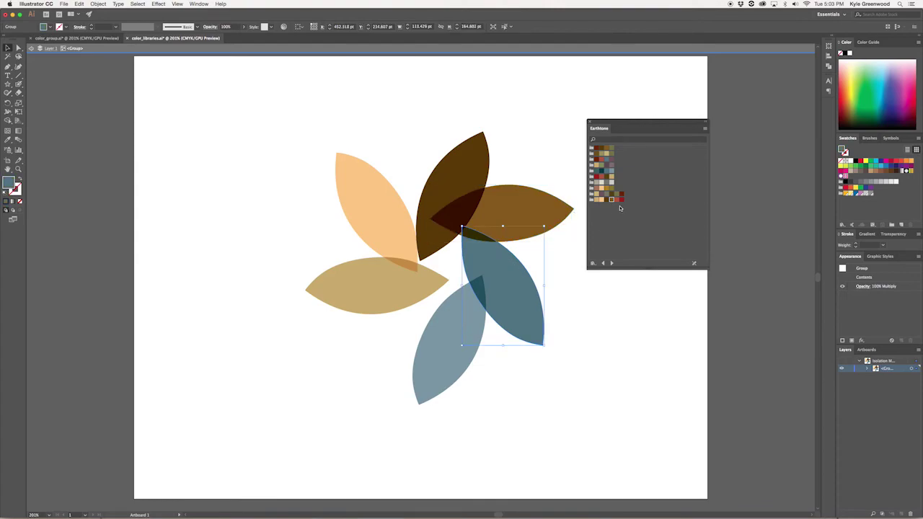
pyautogui.click(617, 199)
pyautogui.click(452, 329)
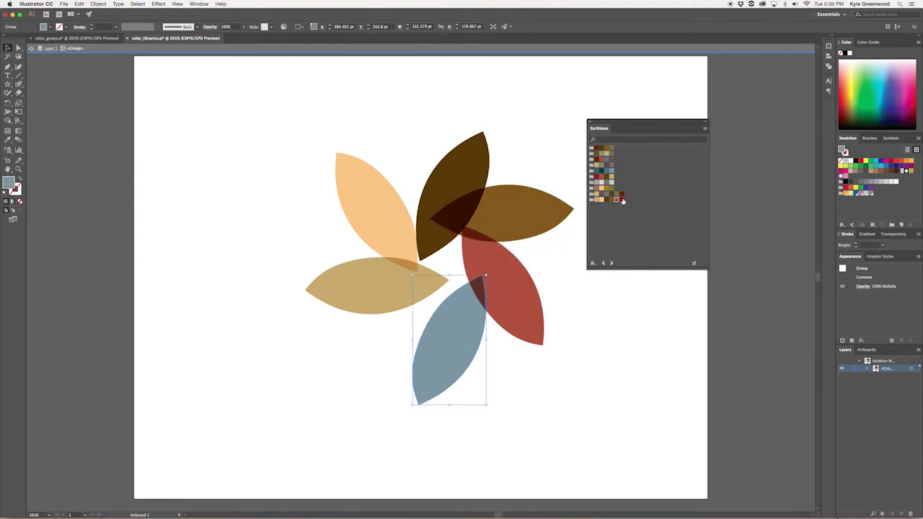
pyautogui.click(622, 200)
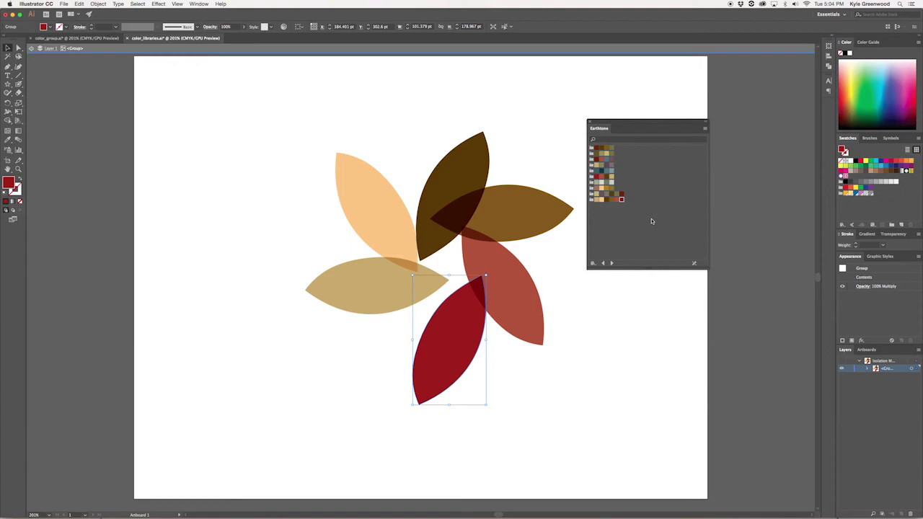
pyautogui.click(189, 223)
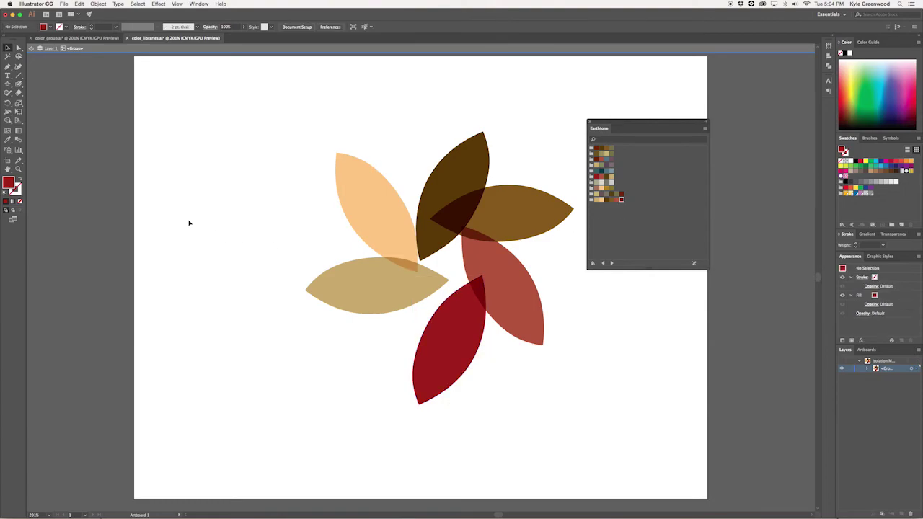
pyautogui.click(590, 125)
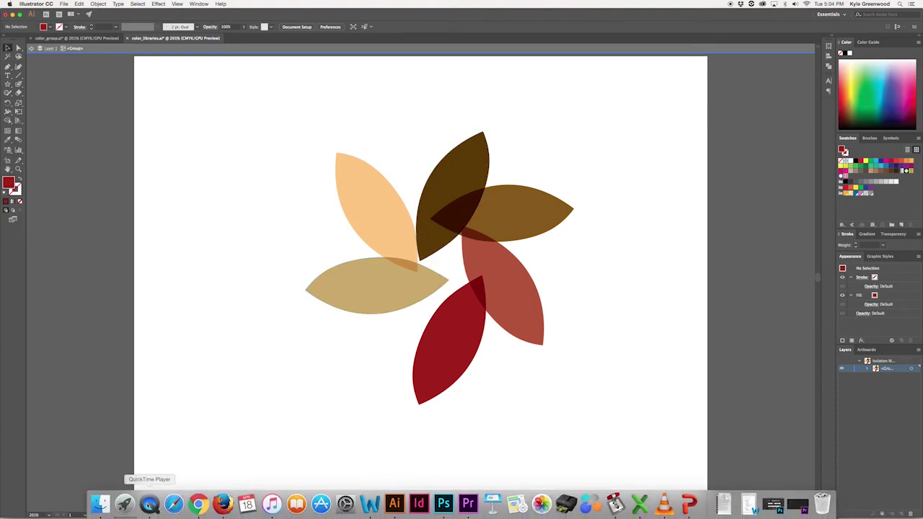
pyautogui.rightClick(149, 504)
pyautogui.click(175, 417)
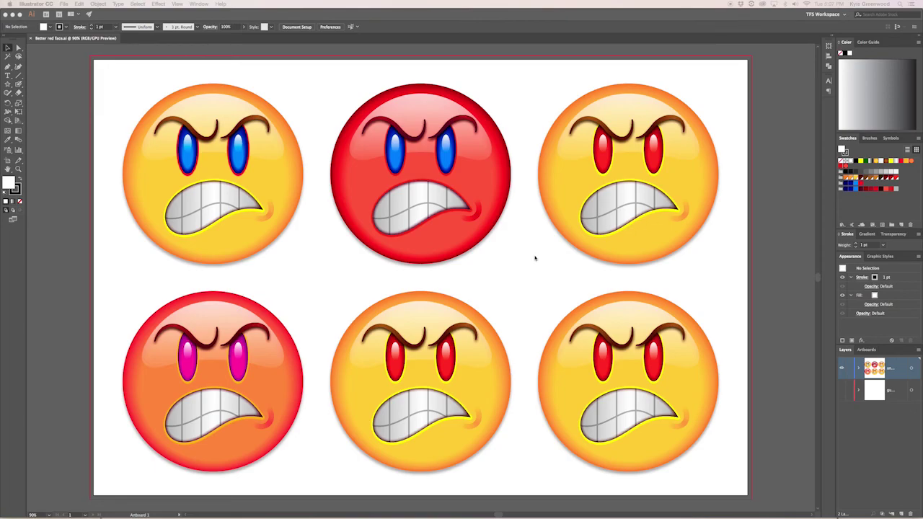
# Select the angry red face color group in the emoji document and show its shades and tints in the Color Guide.
pyautogui.scroll(-5, 536, 259)
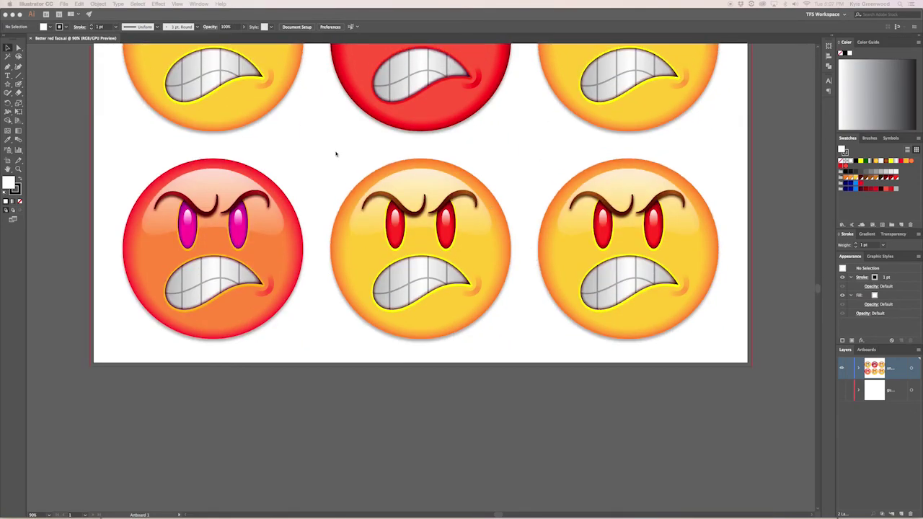
pyautogui.click(338, 155)
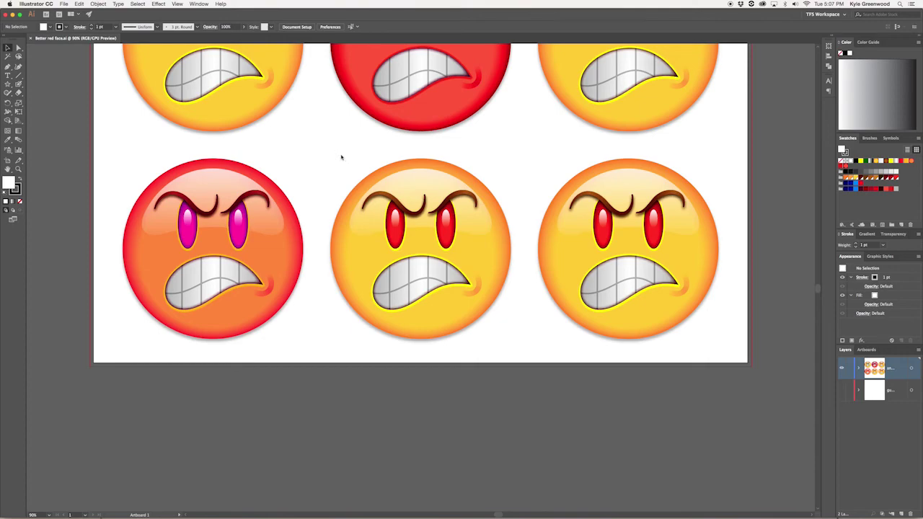
pyautogui.click(841, 190)
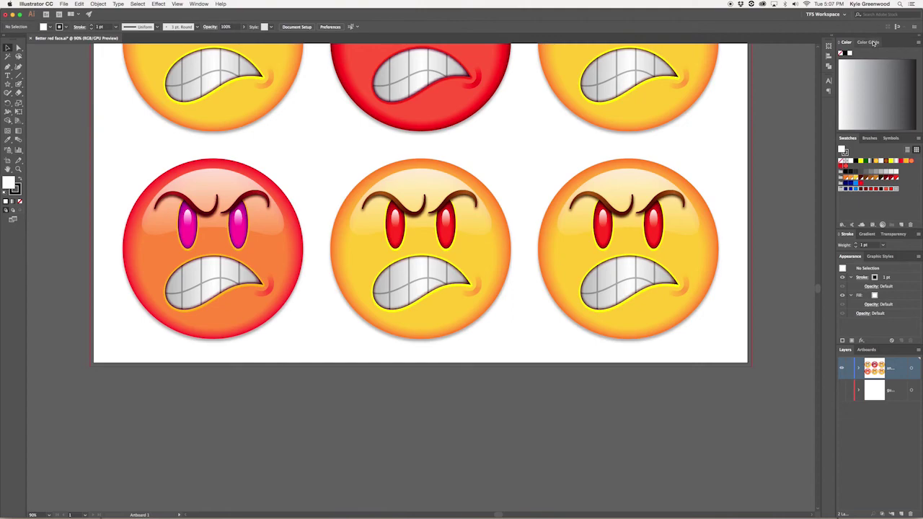
pyautogui.click(873, 43)
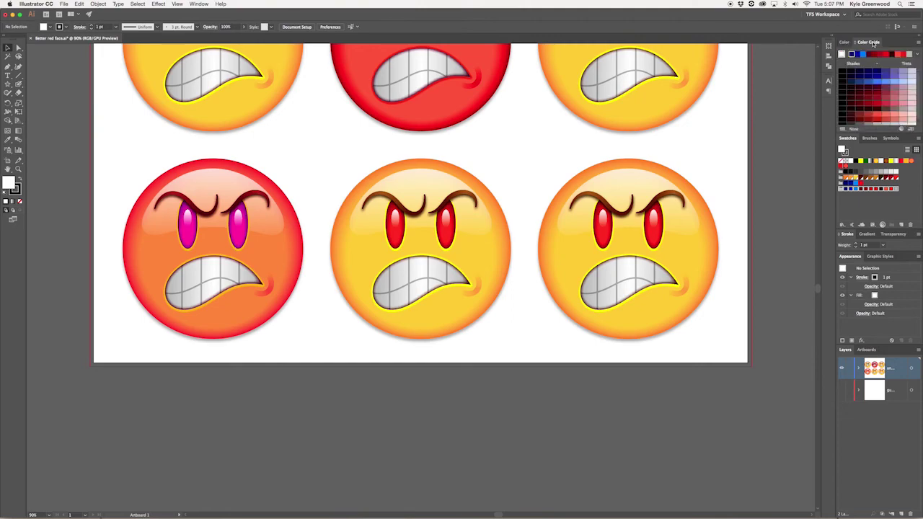
# Make the Green swatch the base color and set its color mode to HSB.
pyautogui.click(867, 163)
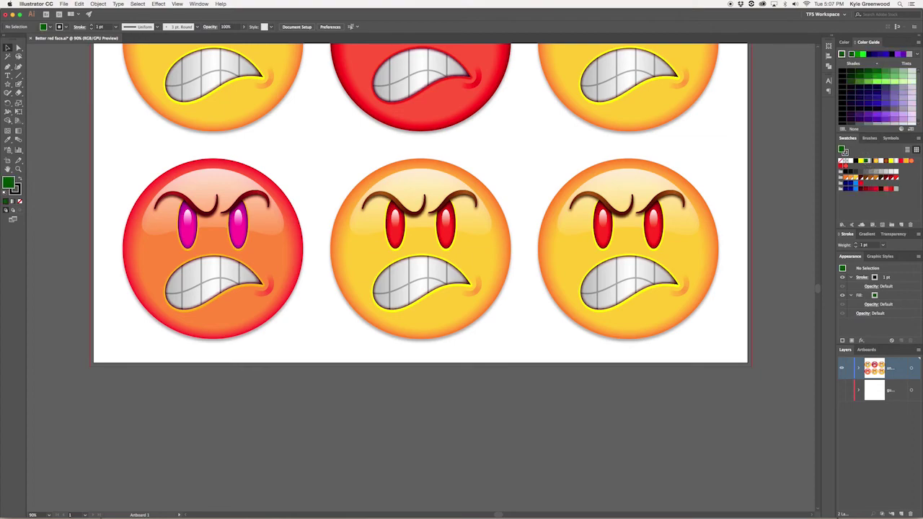
pyautogui.doubleClick(867, 164)
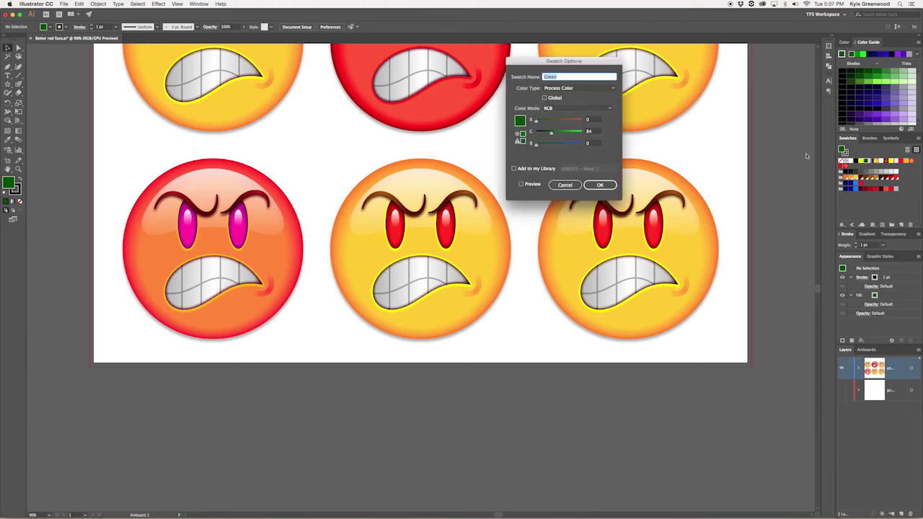
pyautogui.click(591, 108)
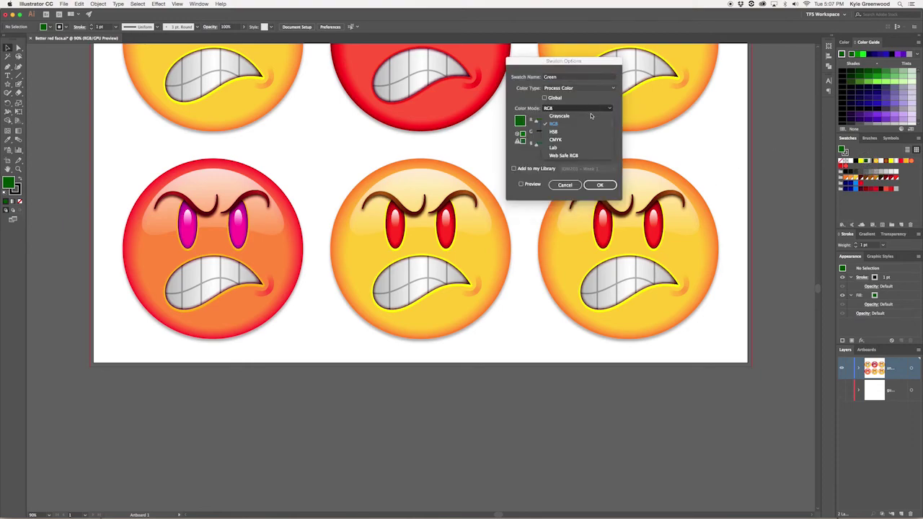
pyautogui.click(589, 132)
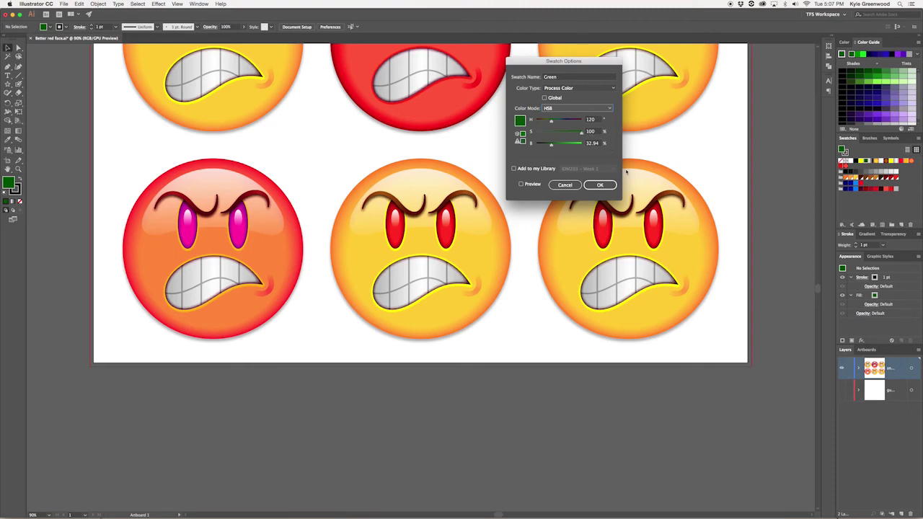
pyautogui.click(600, 184)
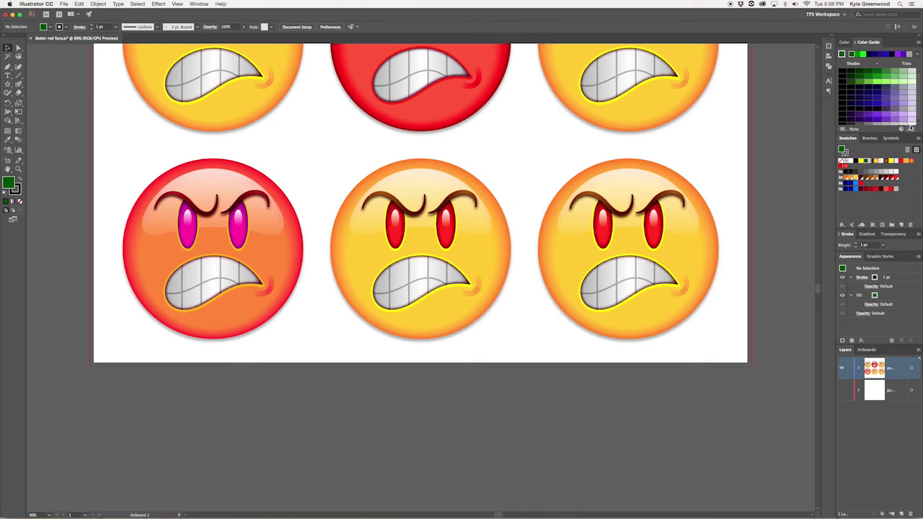
# Save the green-based Color Guide harmony to the swatches as a color group named Green Eyes, saving the changes.
pyautogui.click(911, 130)
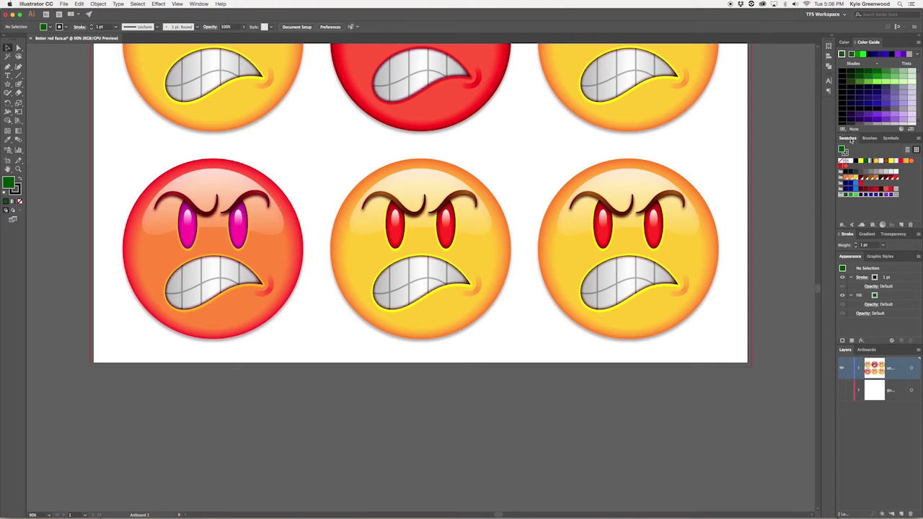
pyautogui.doubleClick(841, 196)
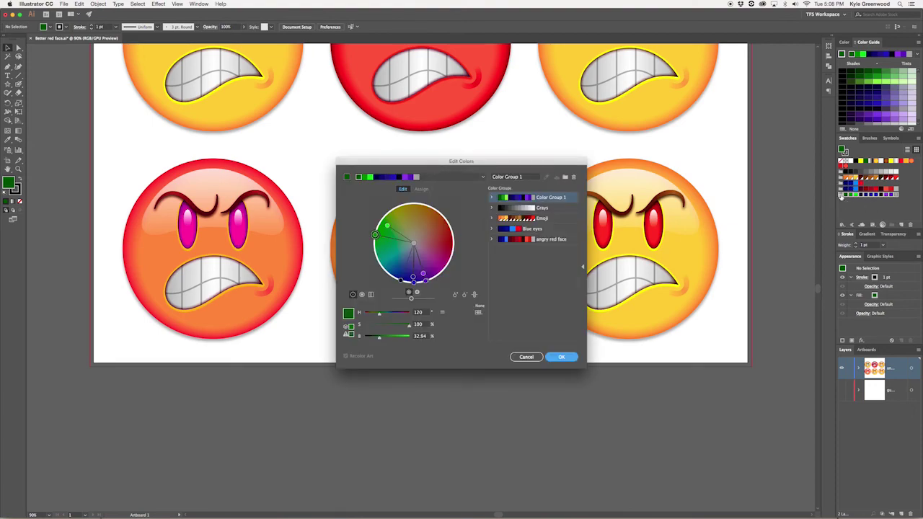
pyautogui.click(530, 178)
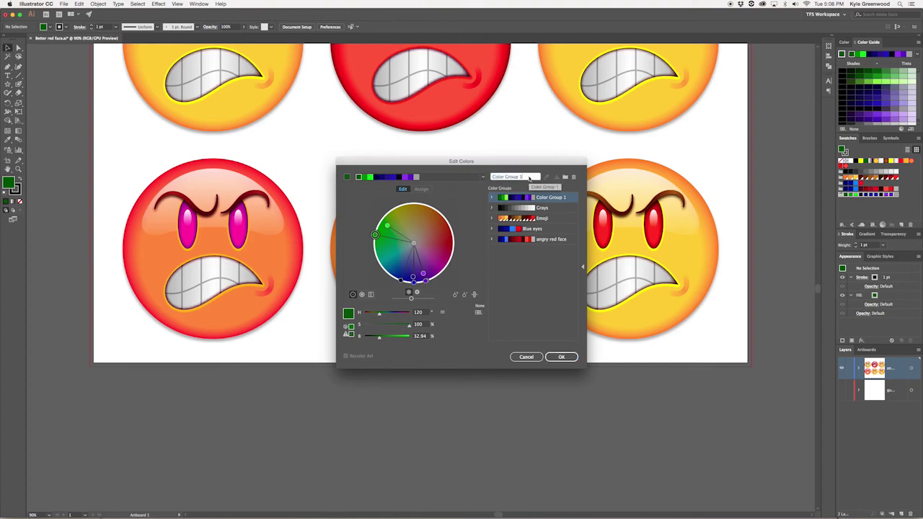
pyautogui.tripleClick(530, 179)
pyautogui.write('Green Eyes')
pyautogui.click(561, 356)
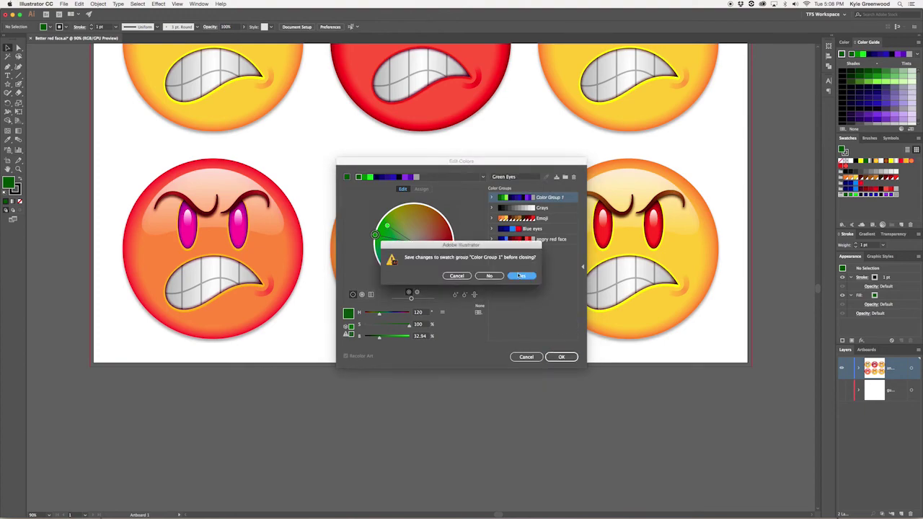
pyautogui.click(519, 276)
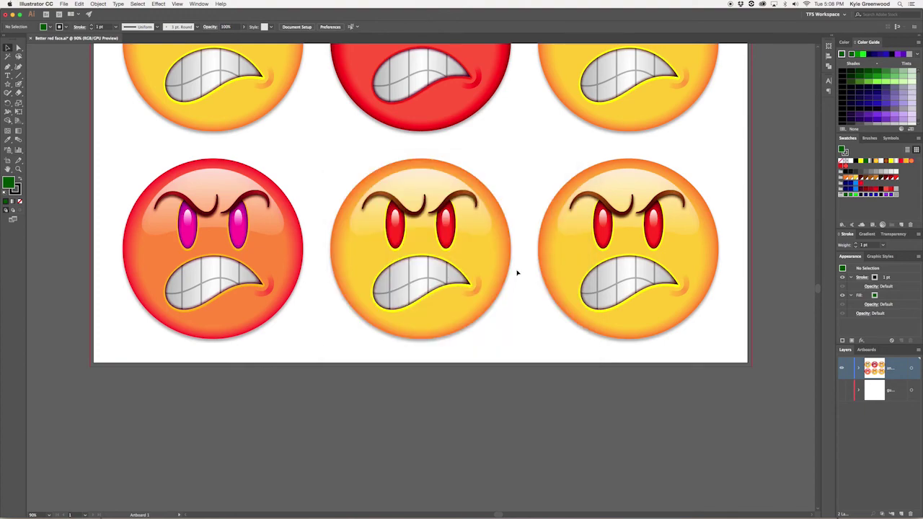
# Recolor the middle emoji in the bottom row with the Green Eyes color group using Recolor Artwork, and deselect it.
pyautogui.moveTo(338, 163); pyautogui.dragTo(504, 346)
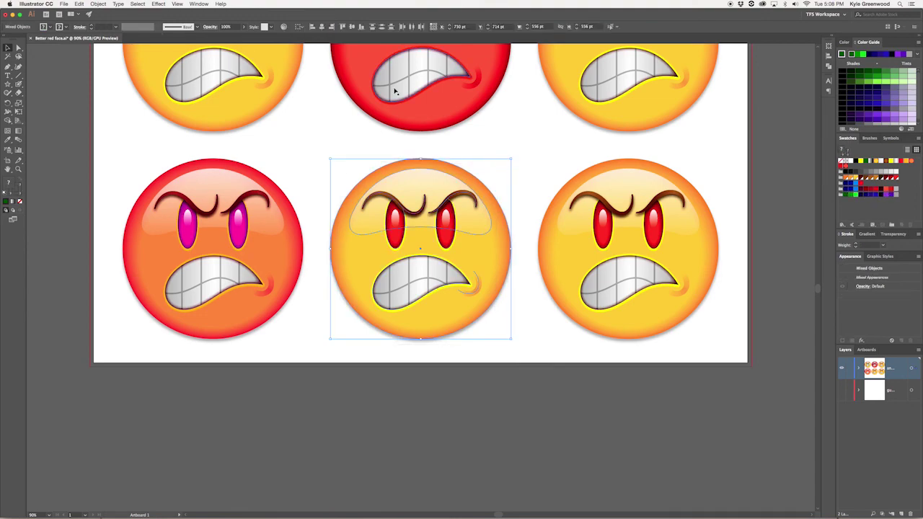
pyautogui.click(284, 27)
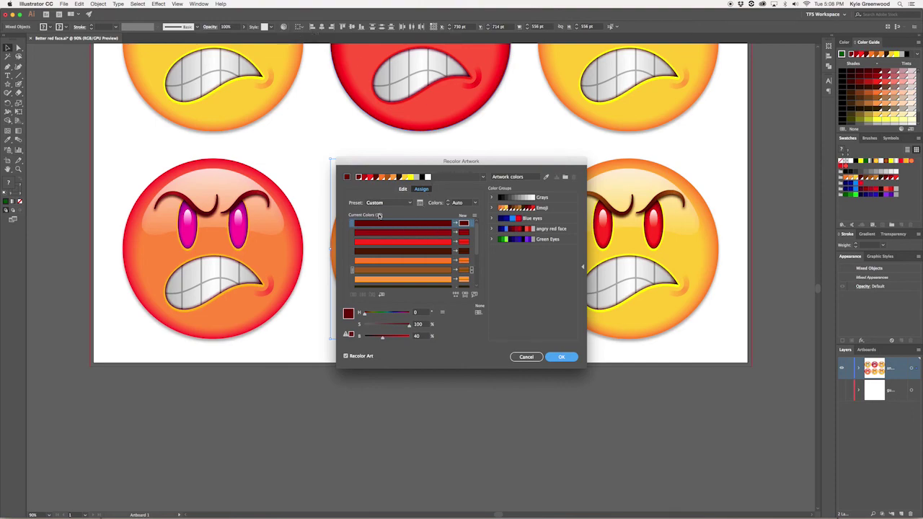
pyautogui.moveTo(477, 231); pyautogui.dragTo(476, 209)
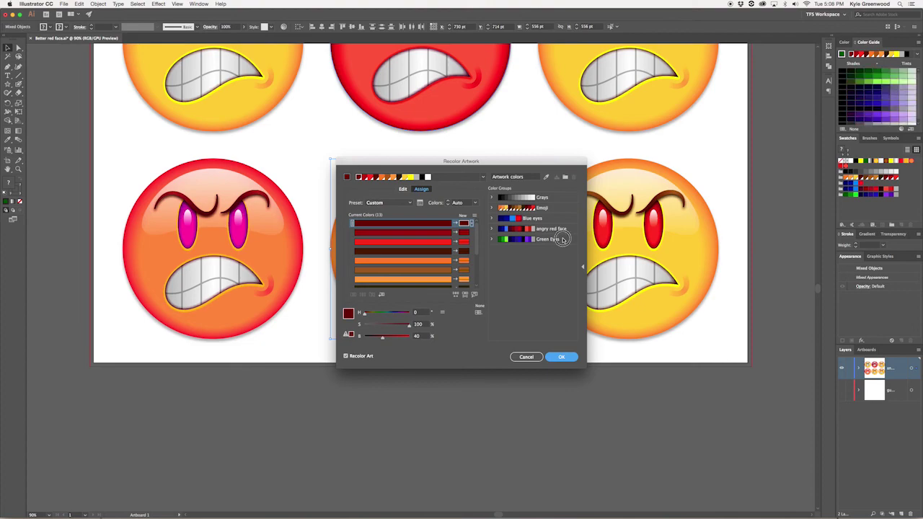
pyautogui.click(530, 240)
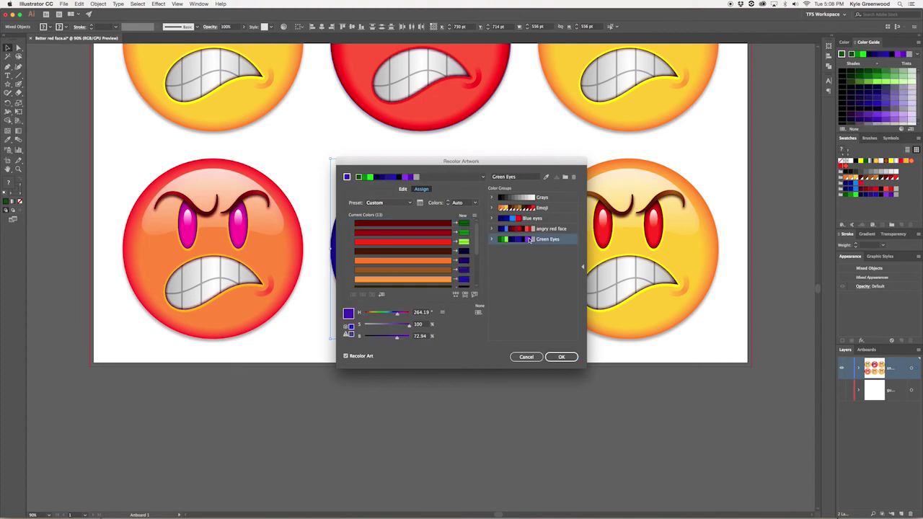
pyautogui.moveTo(509, 160); pyautogui.dragTo(685, 140)
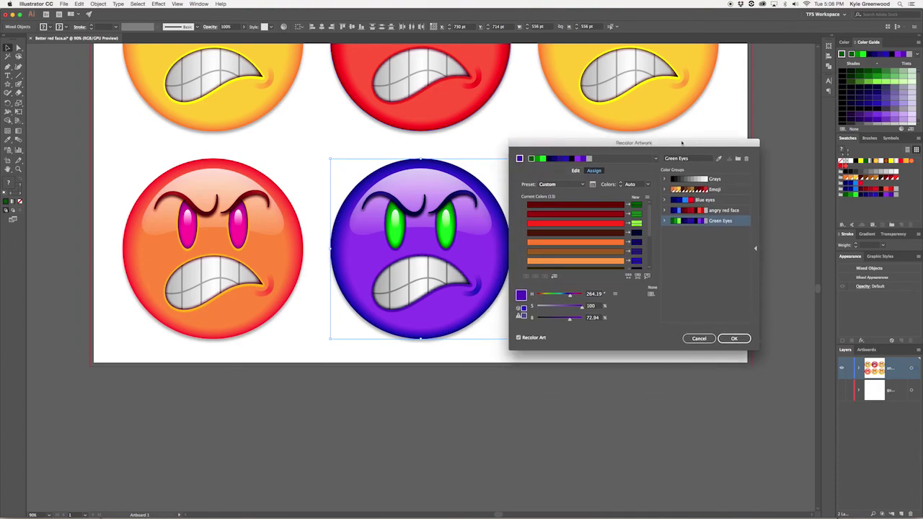
pyautogui.click(730, 339)
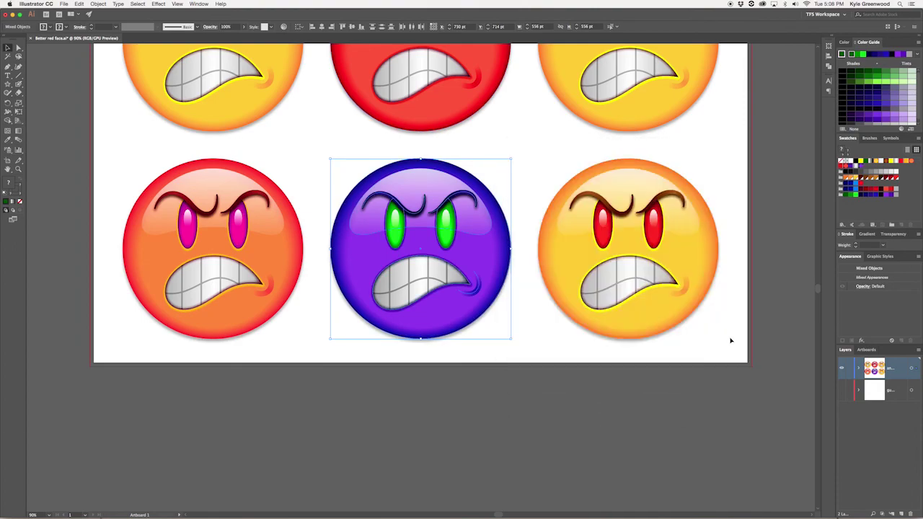
pyautogui.click(666, 421)
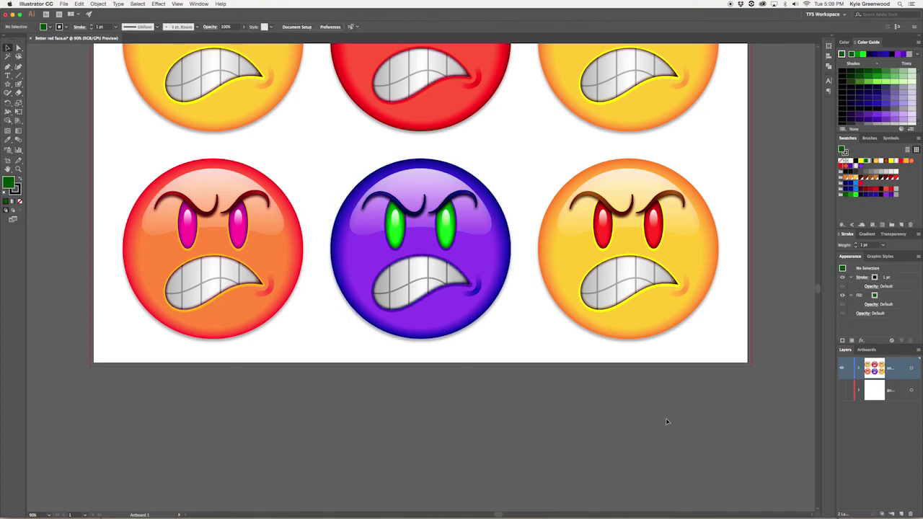
# Undo the middle emoji's recoloring and view the Green Eyes group in Edit Colors with nothing selected, leaving the group unedited.
pyautogui.press('super+z')
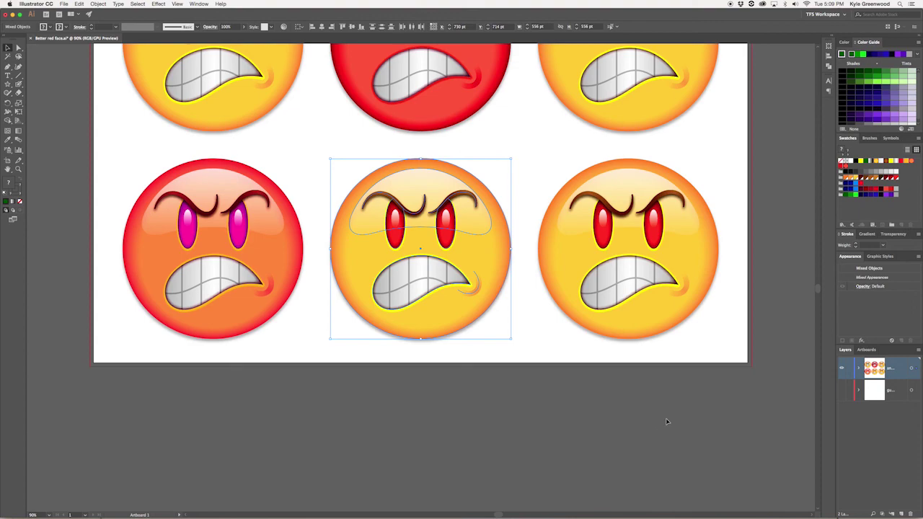
pyautogui.click(667, 421)
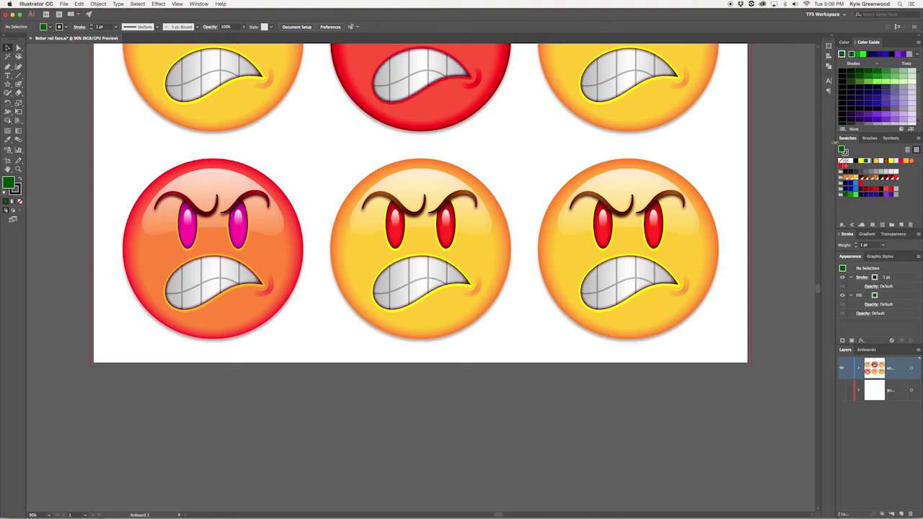
pyautogui.doubleClick(842, 195)
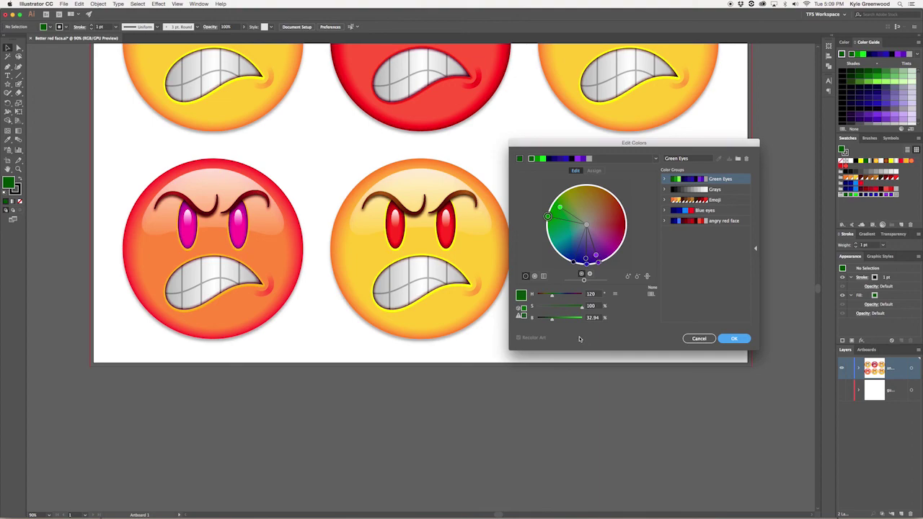
pyautogui.click(698, 338)
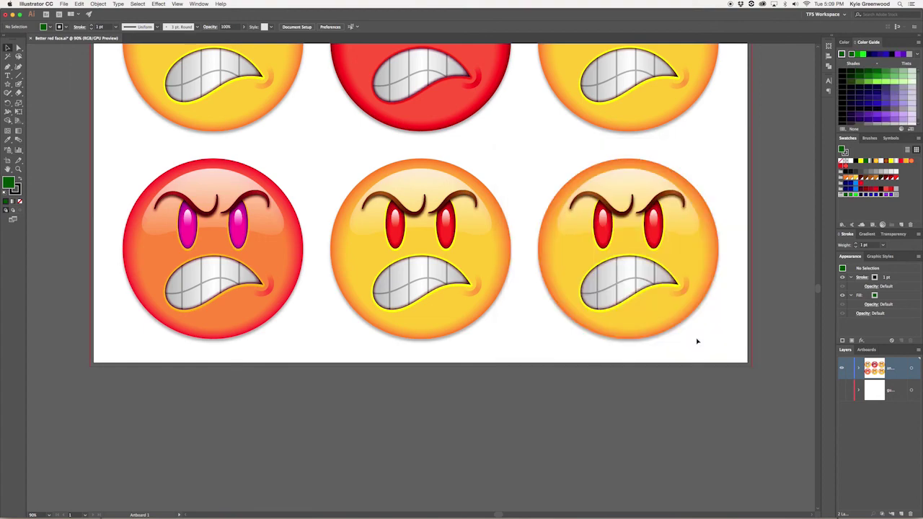
# Select the bottom-row middle emoji and recolor it by opening the Green Eyes swatch group, viewing its color wheel before applying the assigned colors.
pyautogui.click(344, 159)
pyautogui.moveTo(344, 160); pyautogui.dragTo(515, 340)
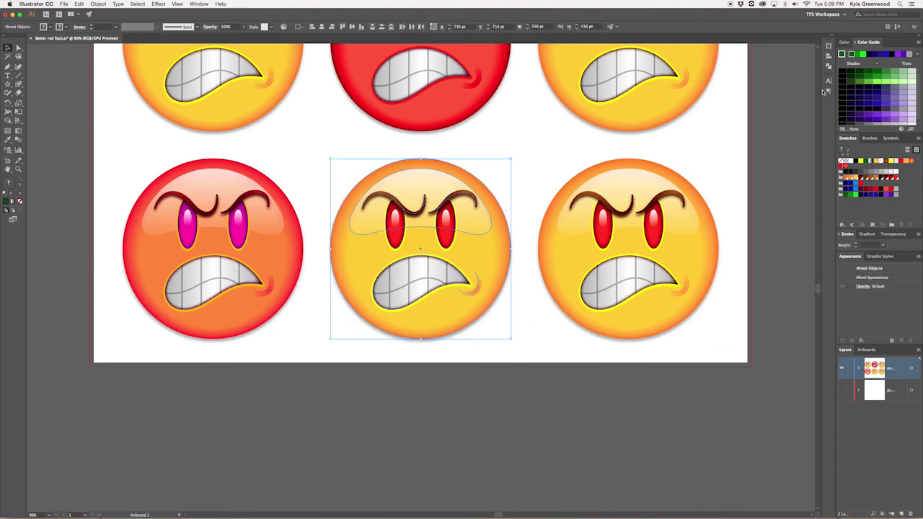
pyautogui.doubleClick(841, 195)
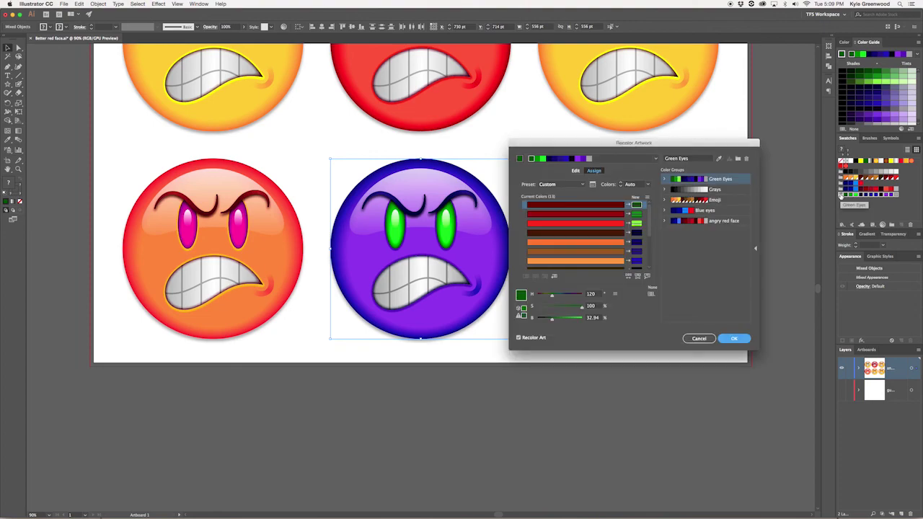
pyautogui.click(579, 170)
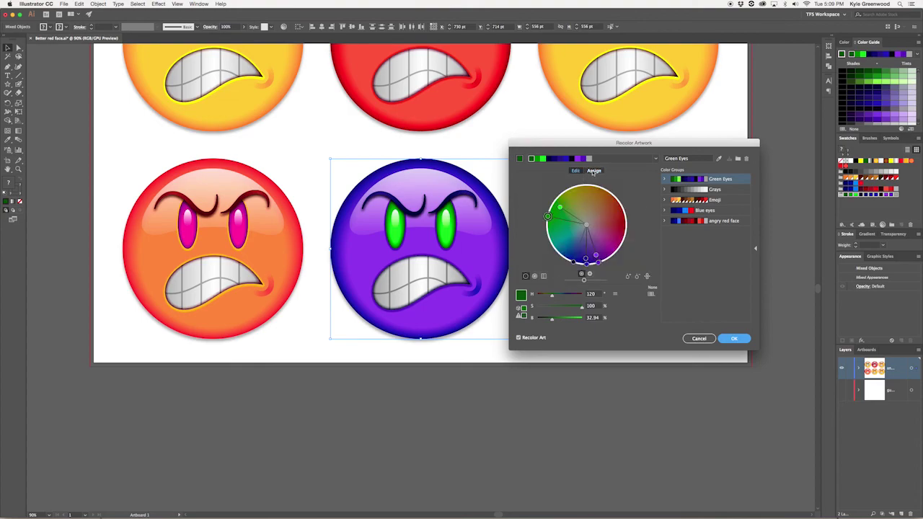
pyautogui.click(594, 171)
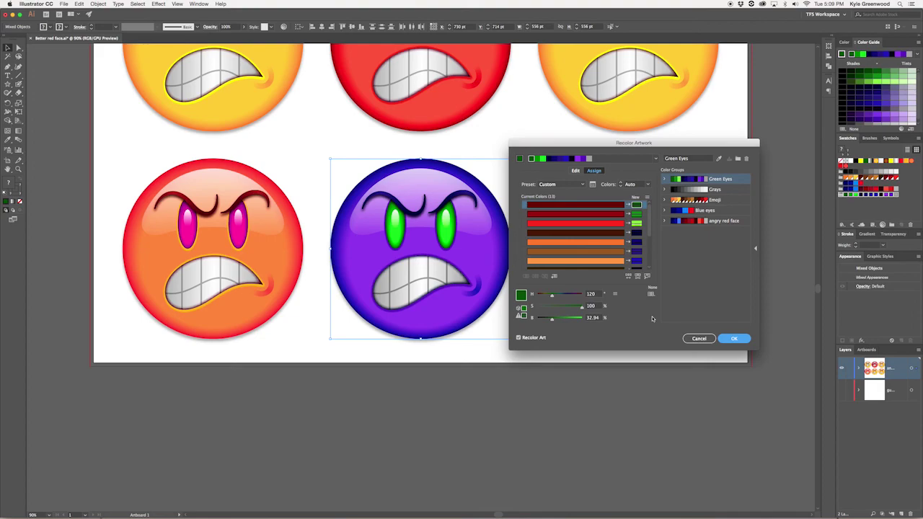
pyautogui.click(733, 339)
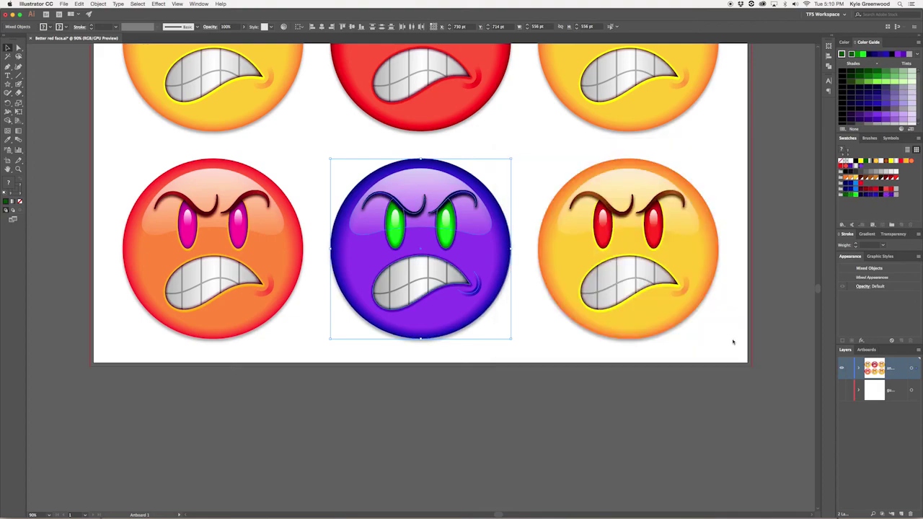
pyautogui.click(572, 414)
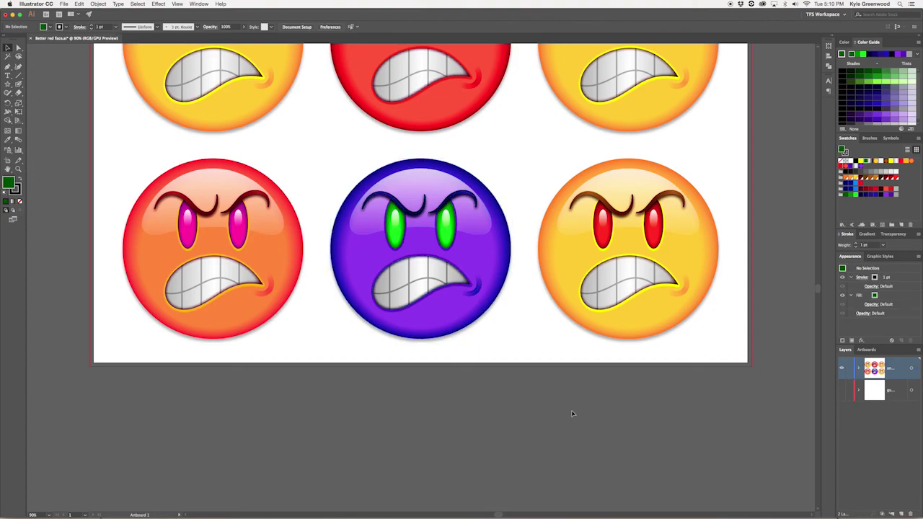